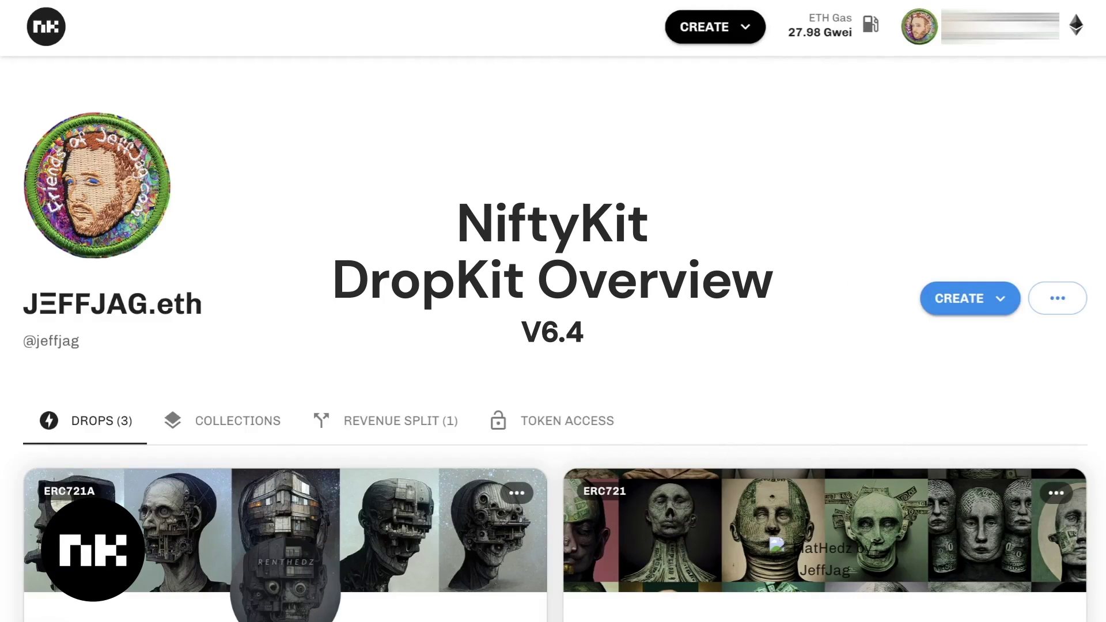
Look through the drop cards on the creator dashboard and return to the home page.
scroll(552, 346, down, 3)
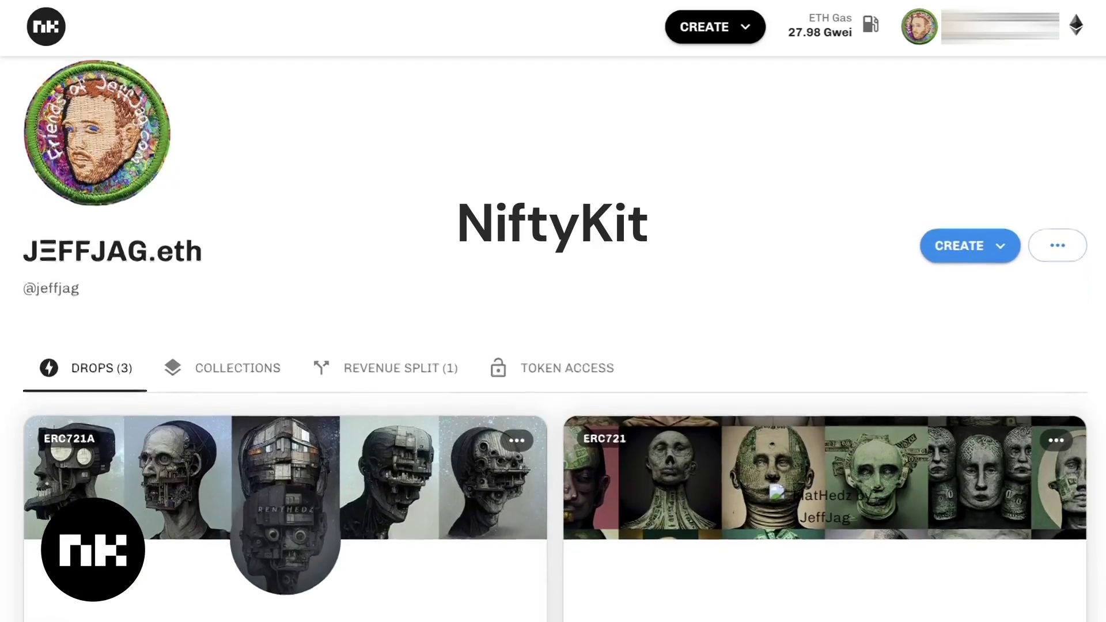
scroll(553, 346, down, 10)
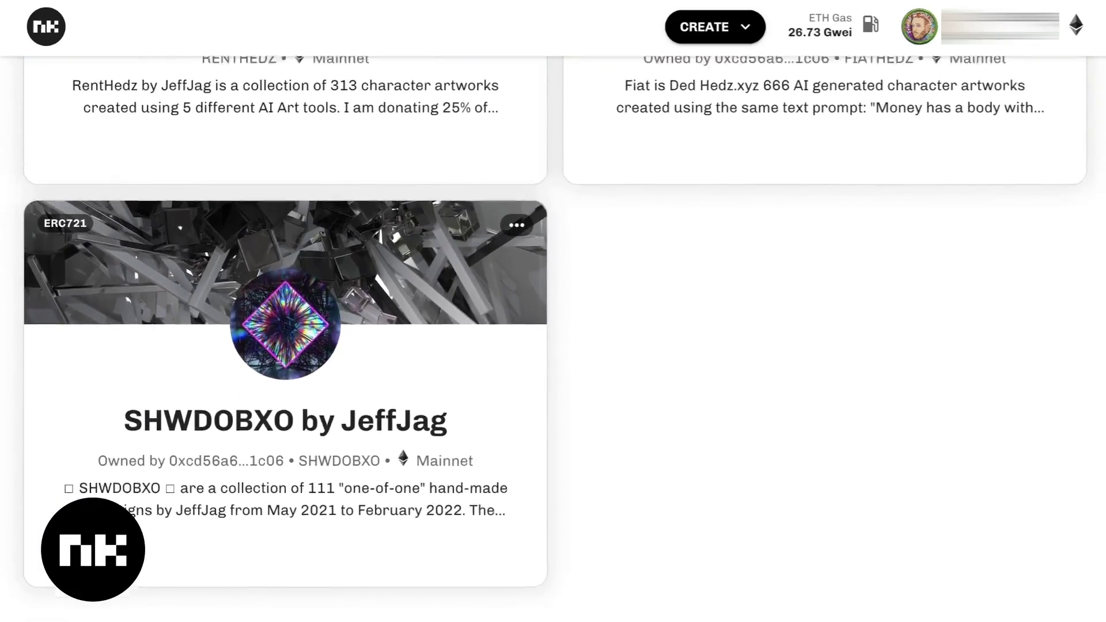
scroll(553, 346, up, 3)
scroll(553, 345, up, 3)
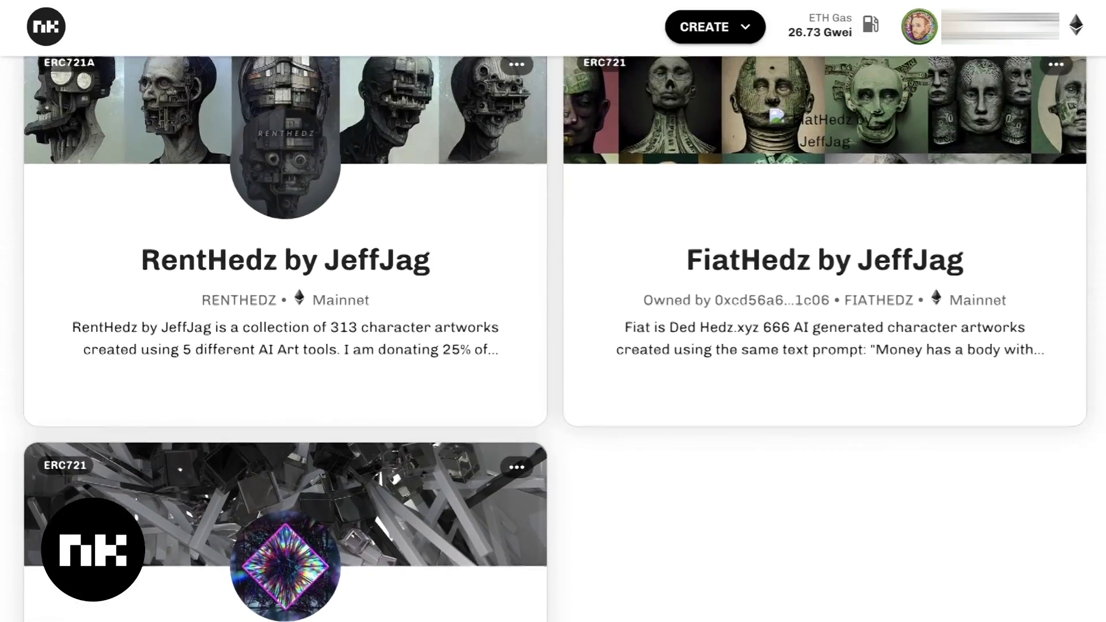
scroll(553, 345, up, 3)
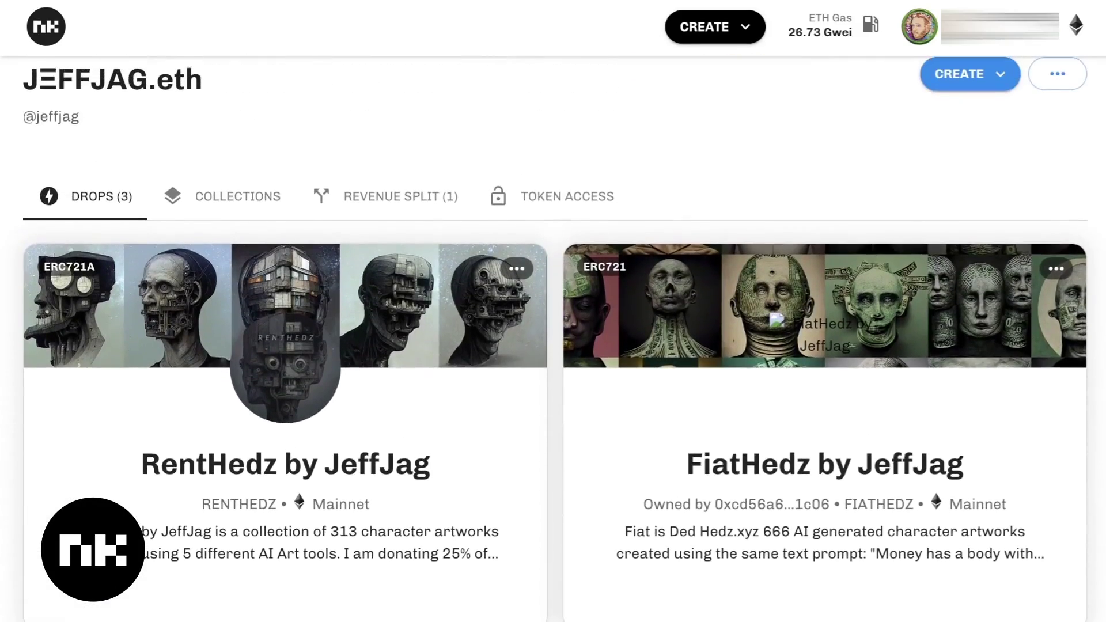
scroll(553, 346, up, 4)
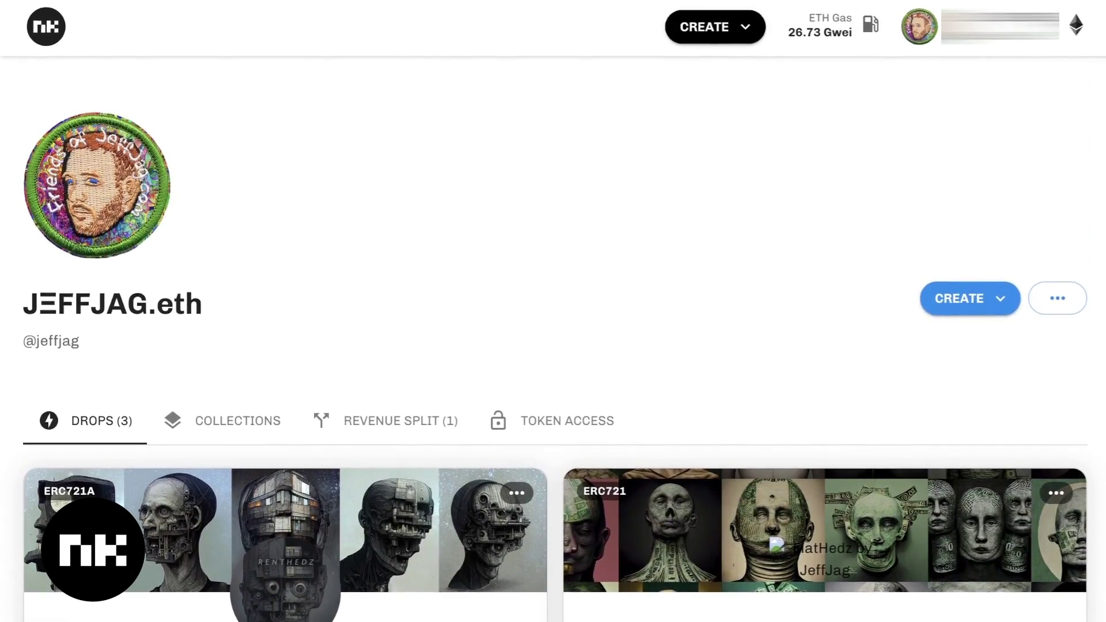
click(46, 27)
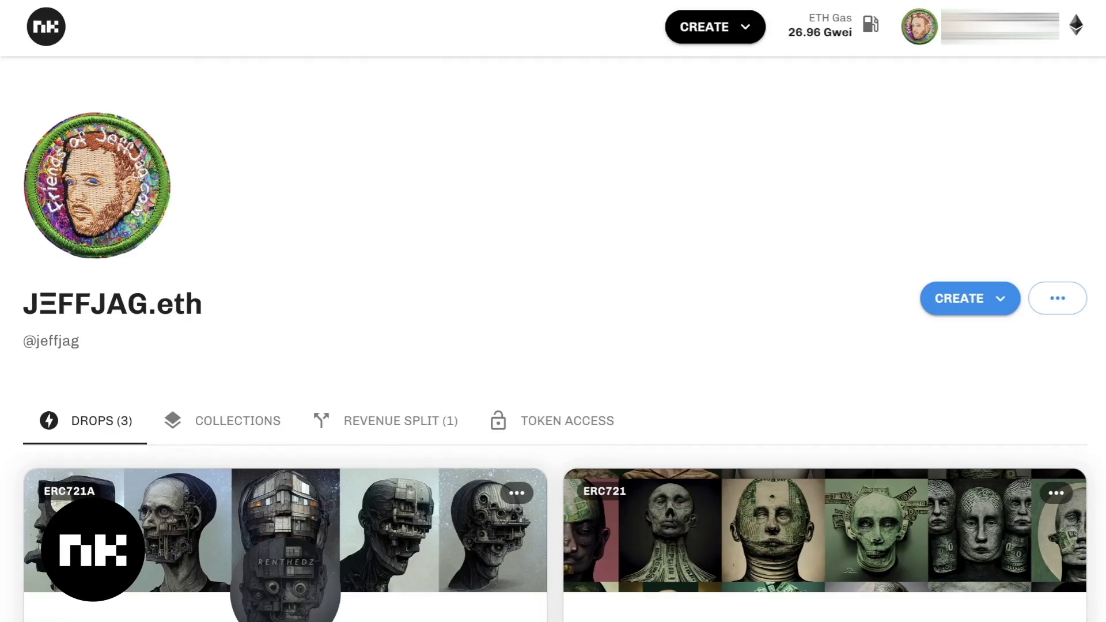
Examine the item types offered for creation in the page header and beside the profile name.
click(715, 26)
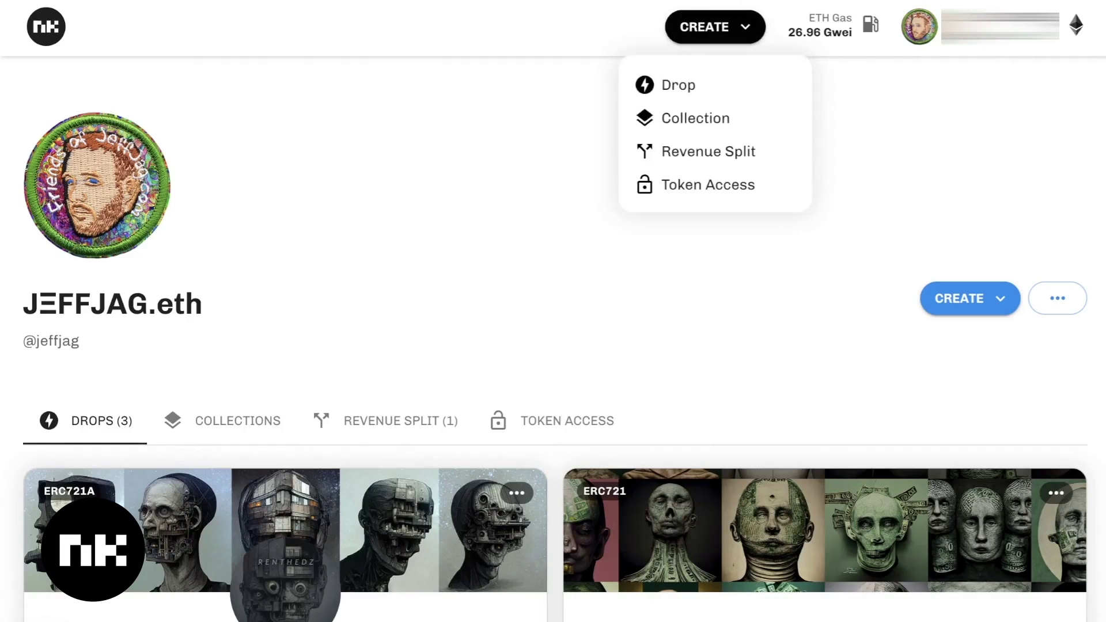
click(970, 298)
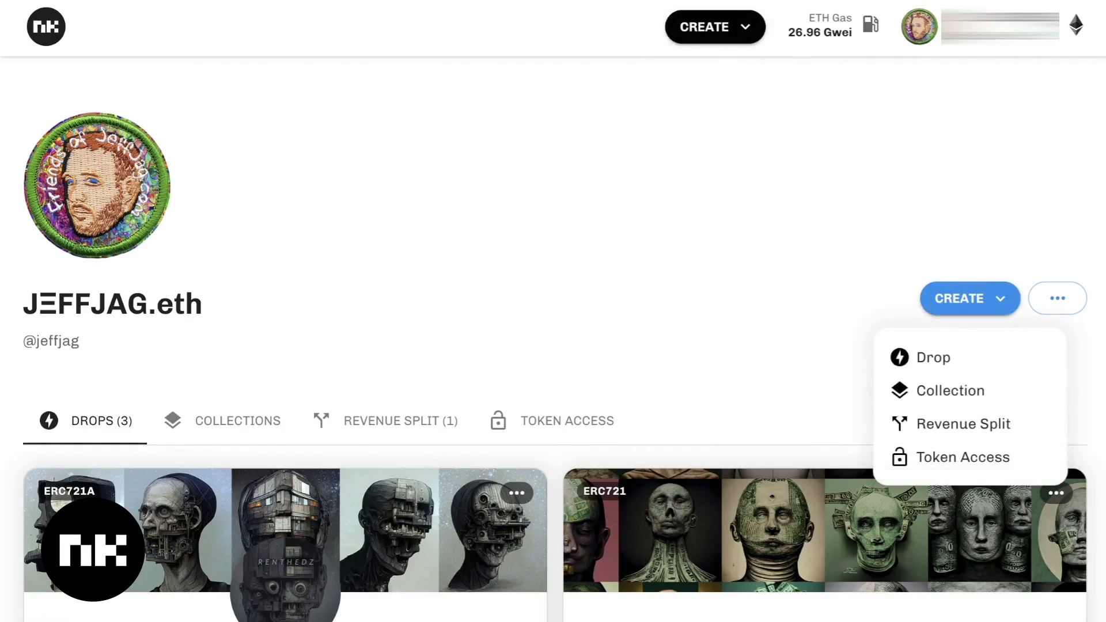
key(Escape)
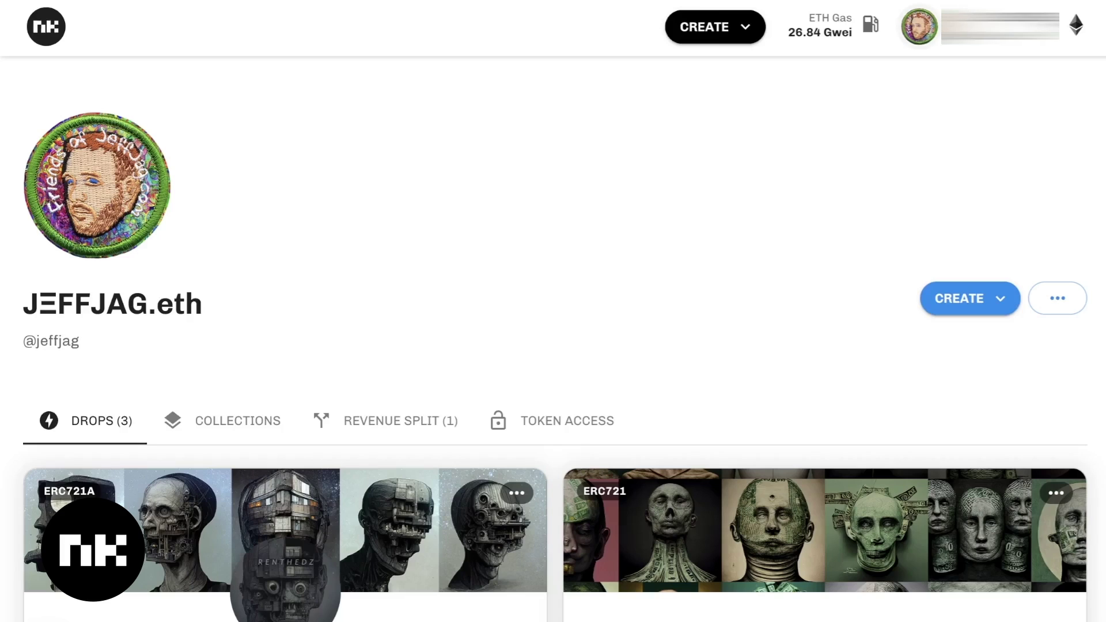
View the creator profile page and open the account settings.
click(920, 27)
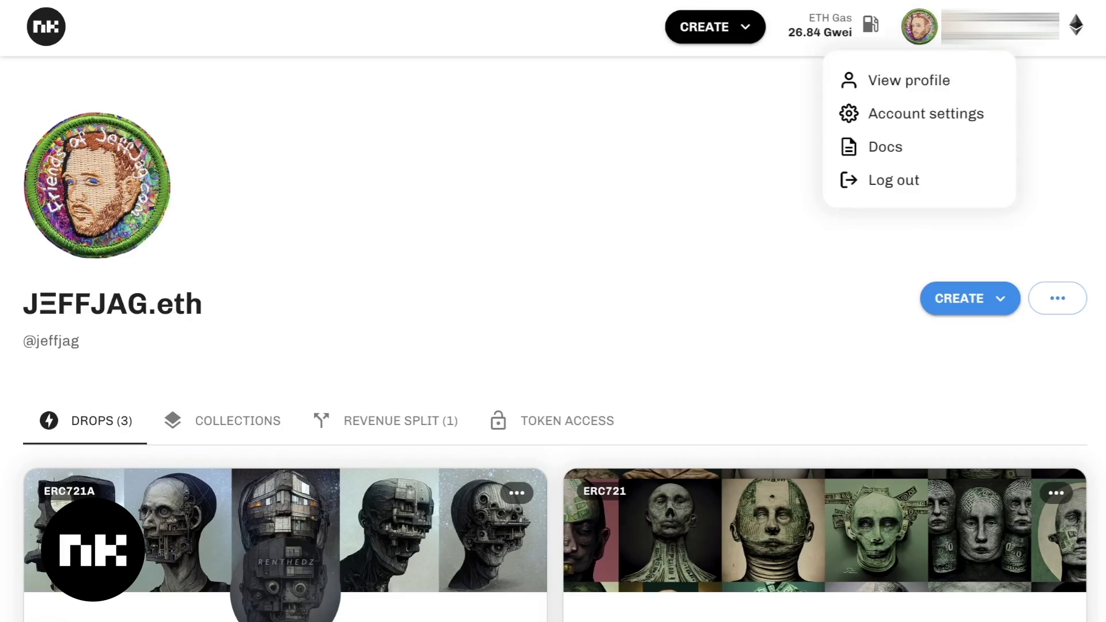
click(908, 81)
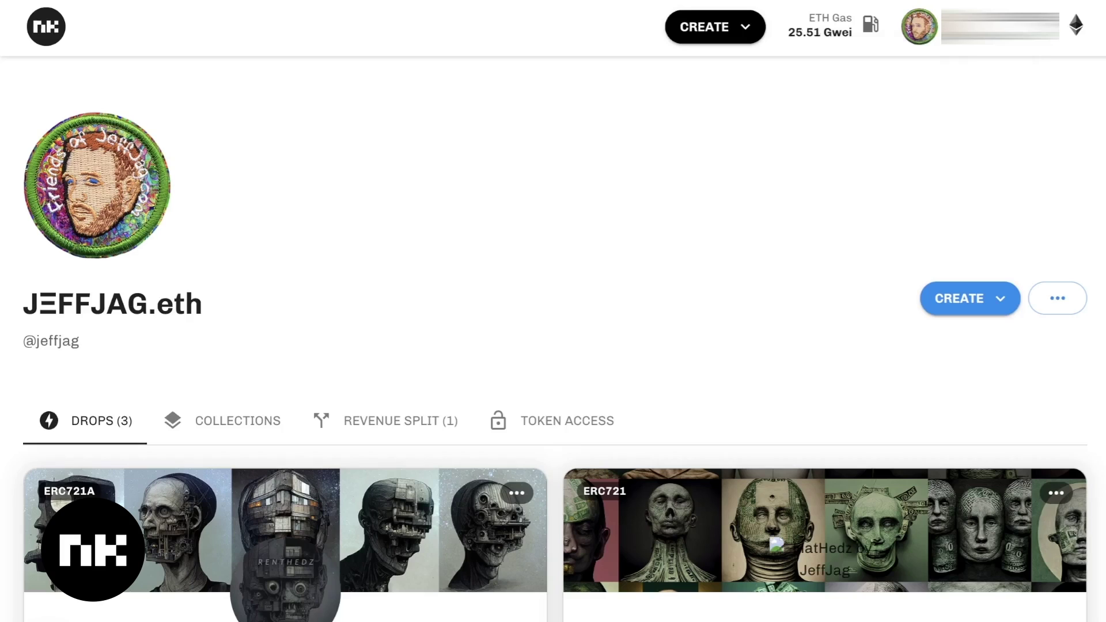
click(919, 28)
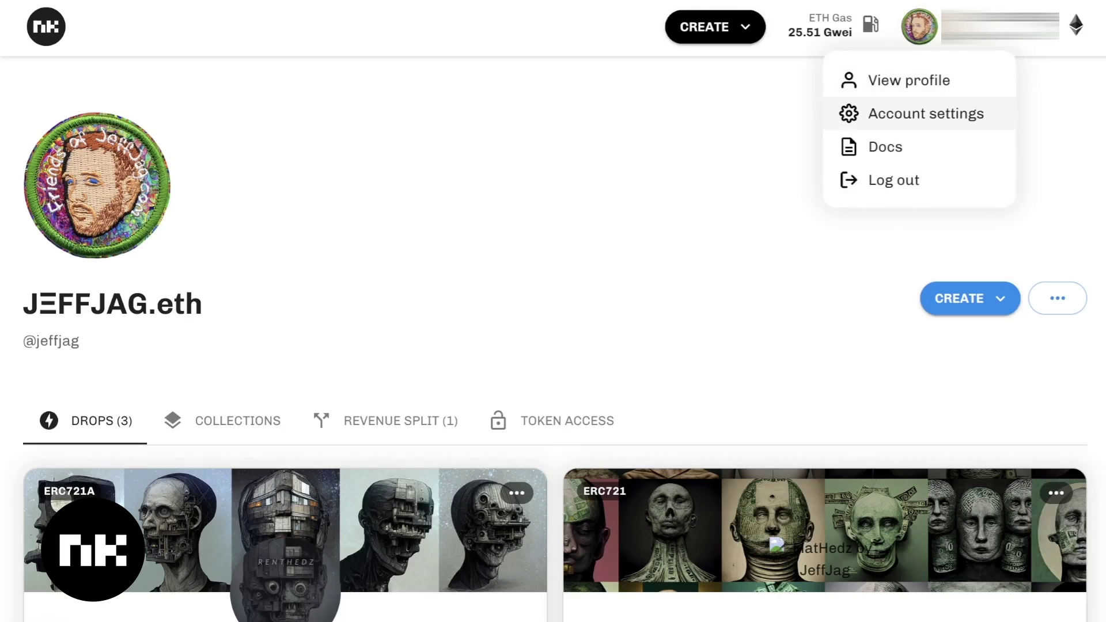
click(922, 113)
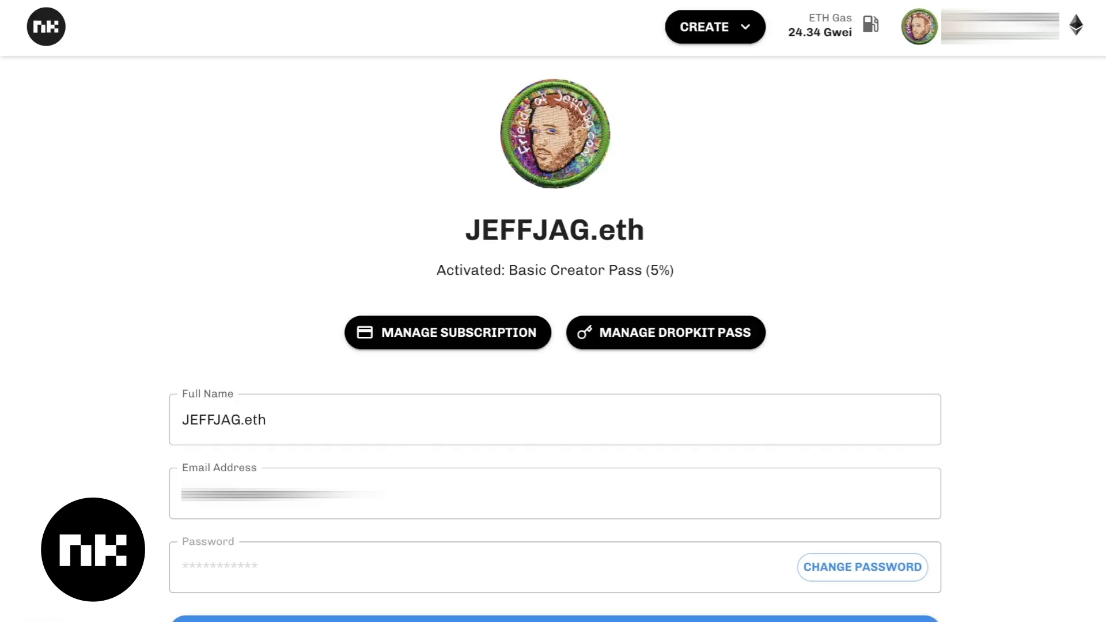
Examine the account details and the DropKit Pass selection in the account settings.
scroll(555, 340, down, 2)
scroll(554, 339, up, 2)
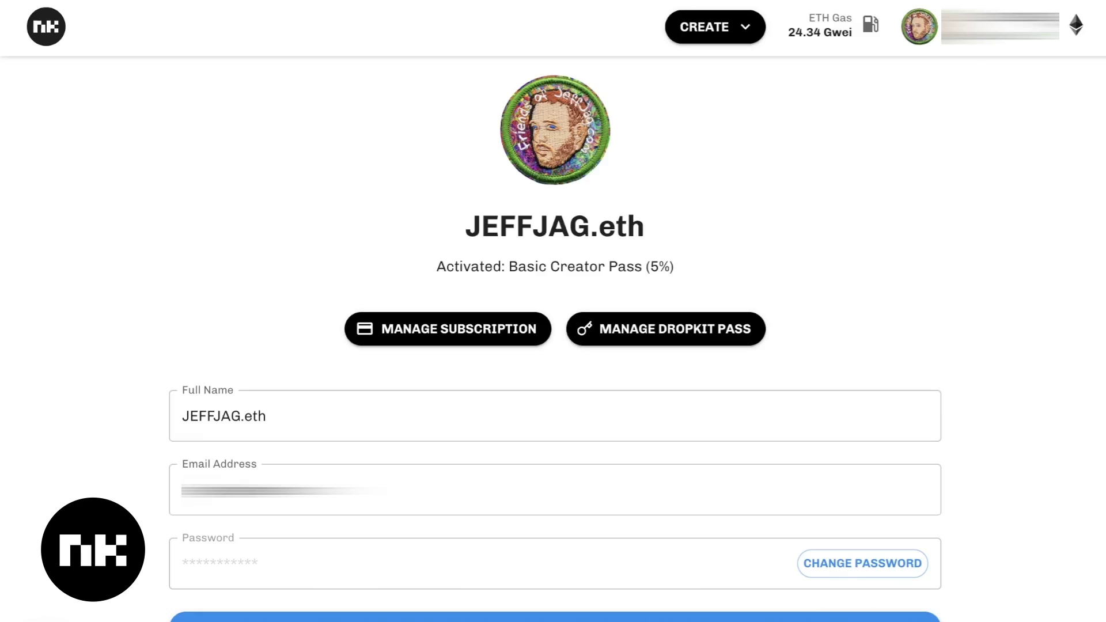
scroll(556, 489, up, 1)
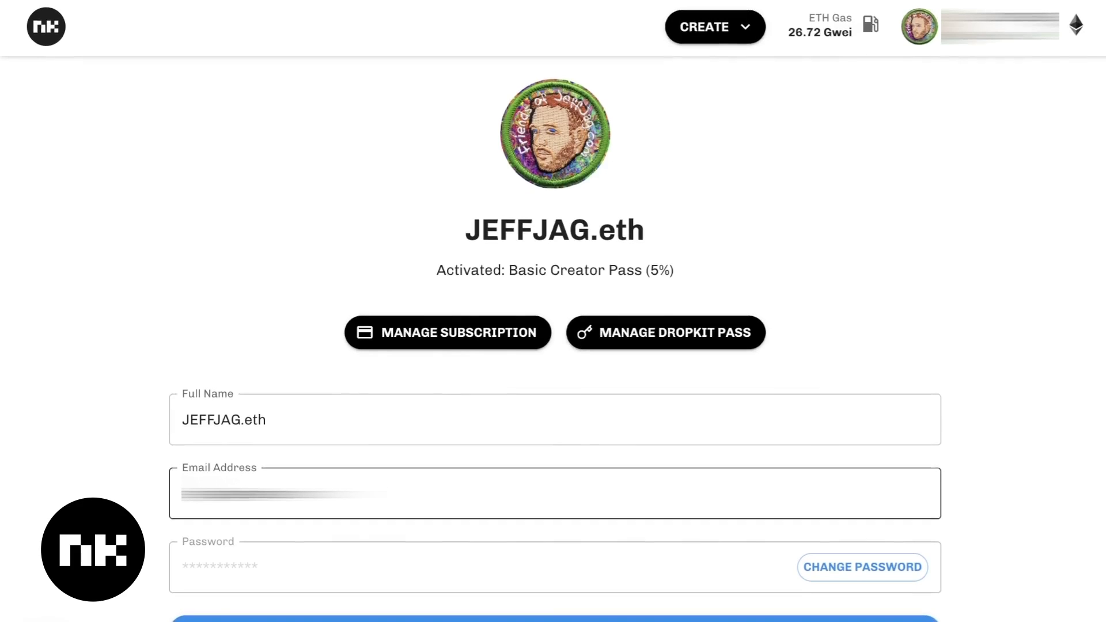
click(666, 332)
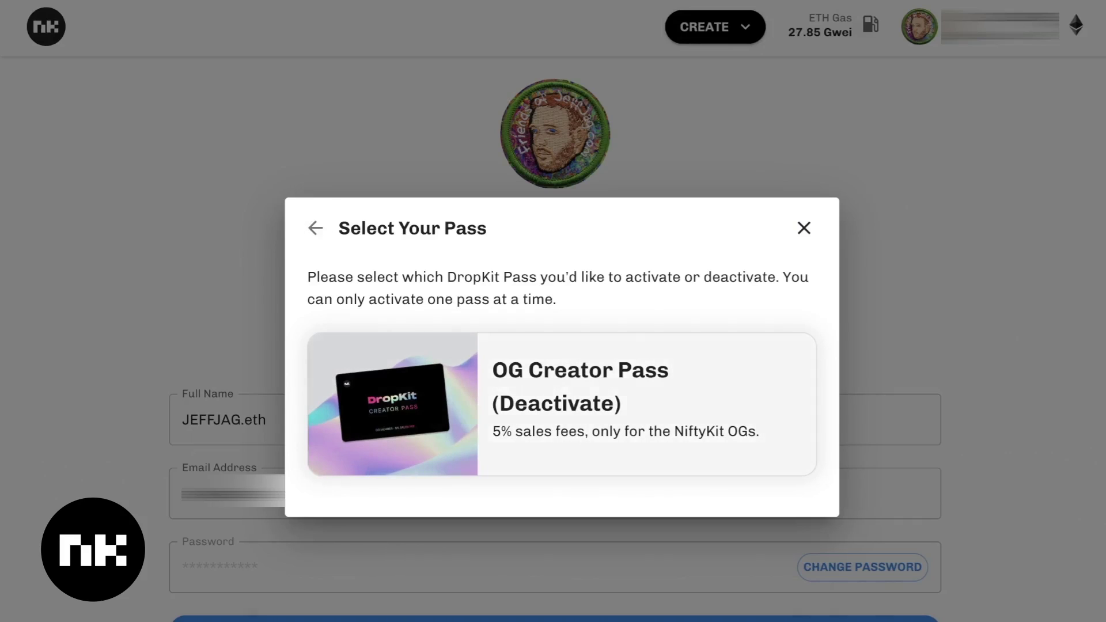
click(601, 381)
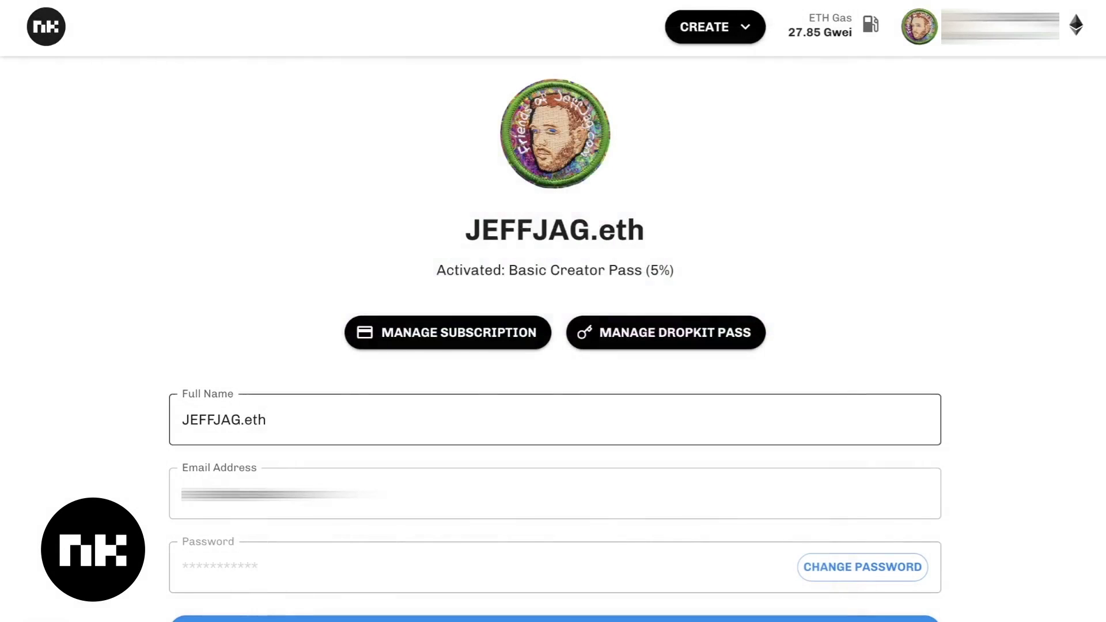
Open the NiftyKit Docs and read the topic list on the DropKit Overview page.
click(920, 27)
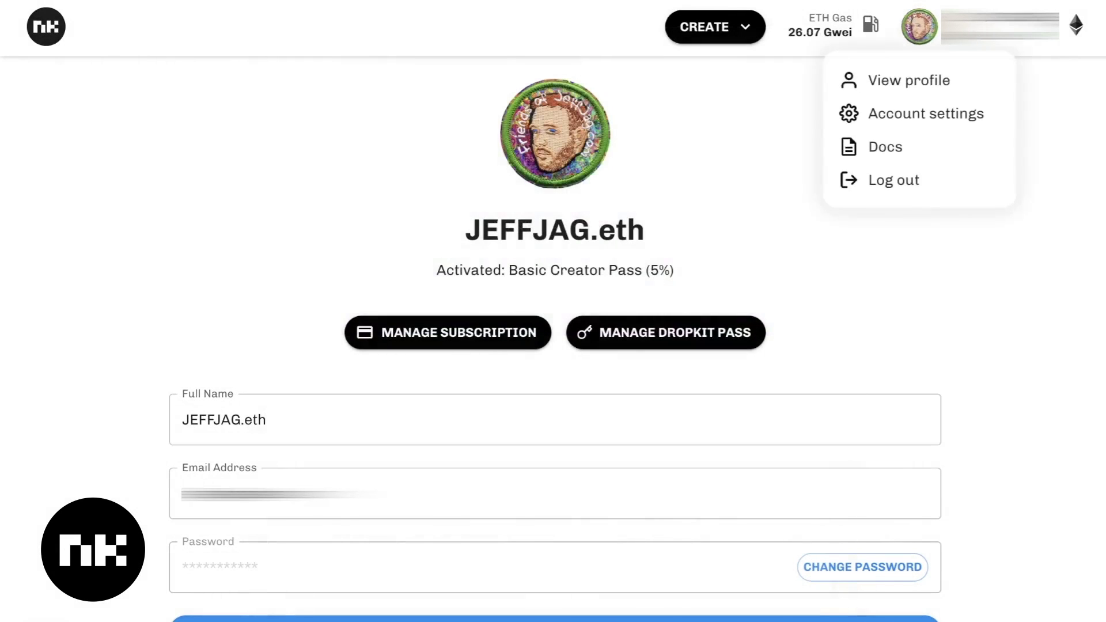
click(885, 147)
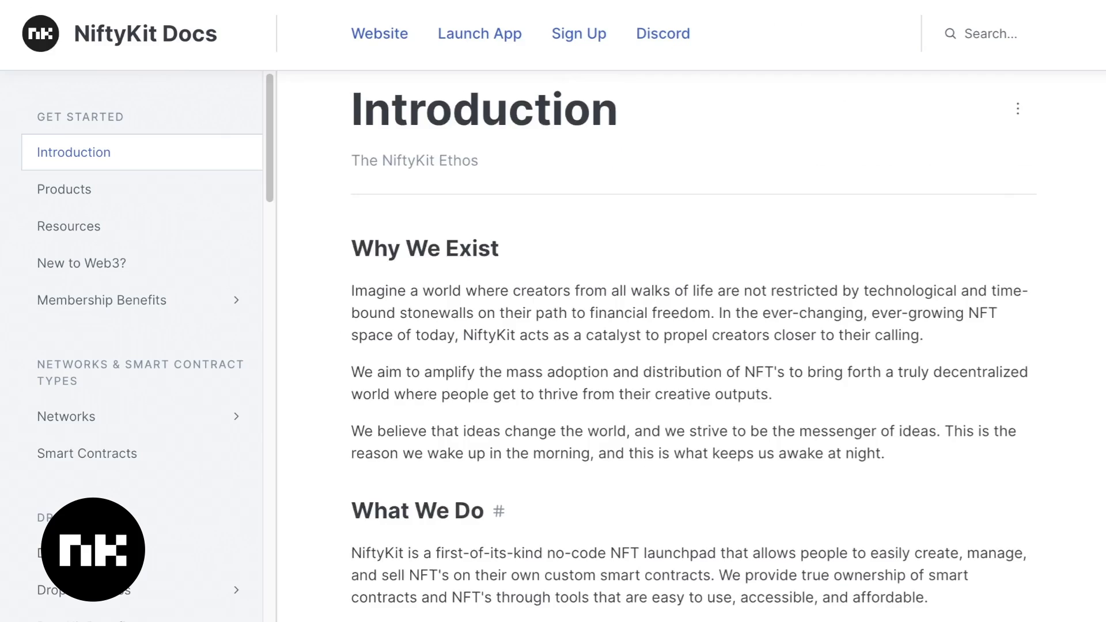
scroll(691, 496, down, 1)
scroll(691, 345, down, 15)
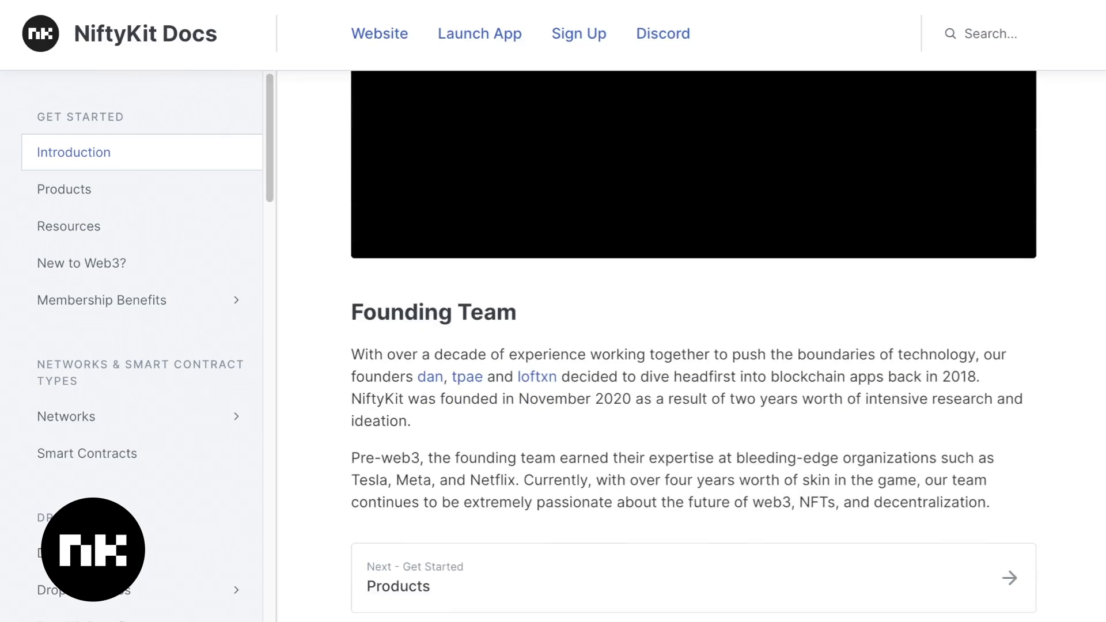
scroll(144, 311, down, 5)
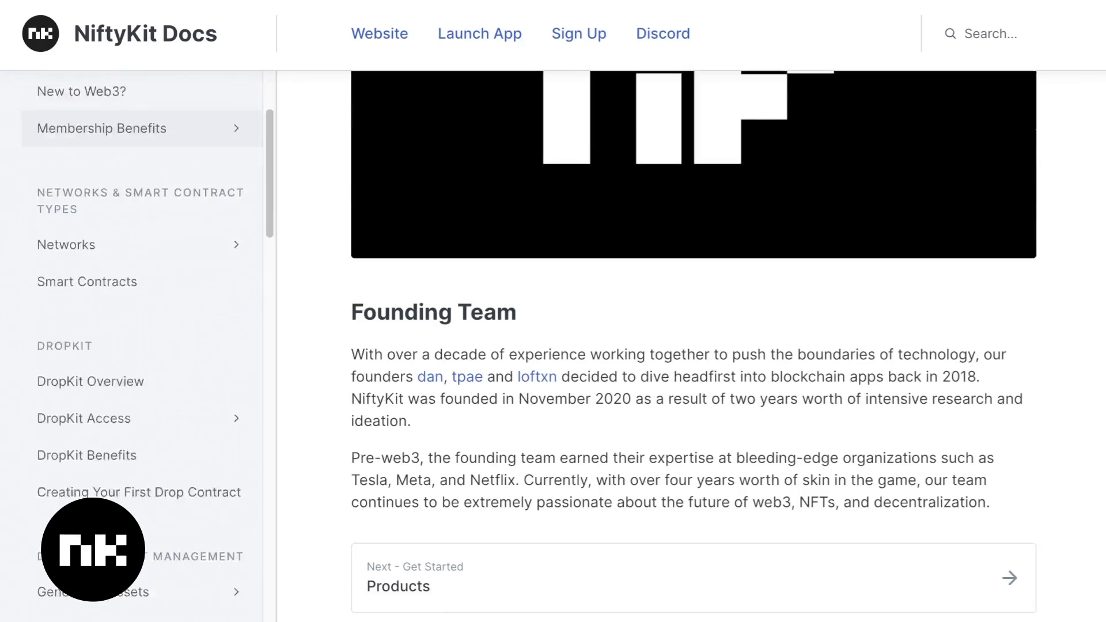
scroll(144, 317, down, 1)
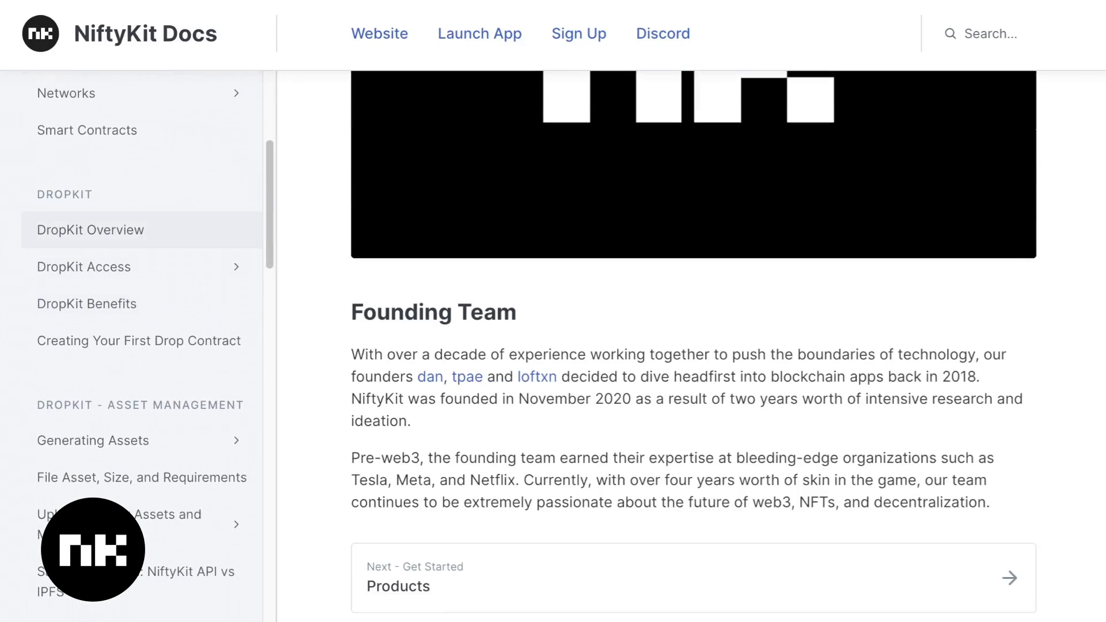
click(115, 231)
click(91, 230)
scroll(691, 346, down, 5)
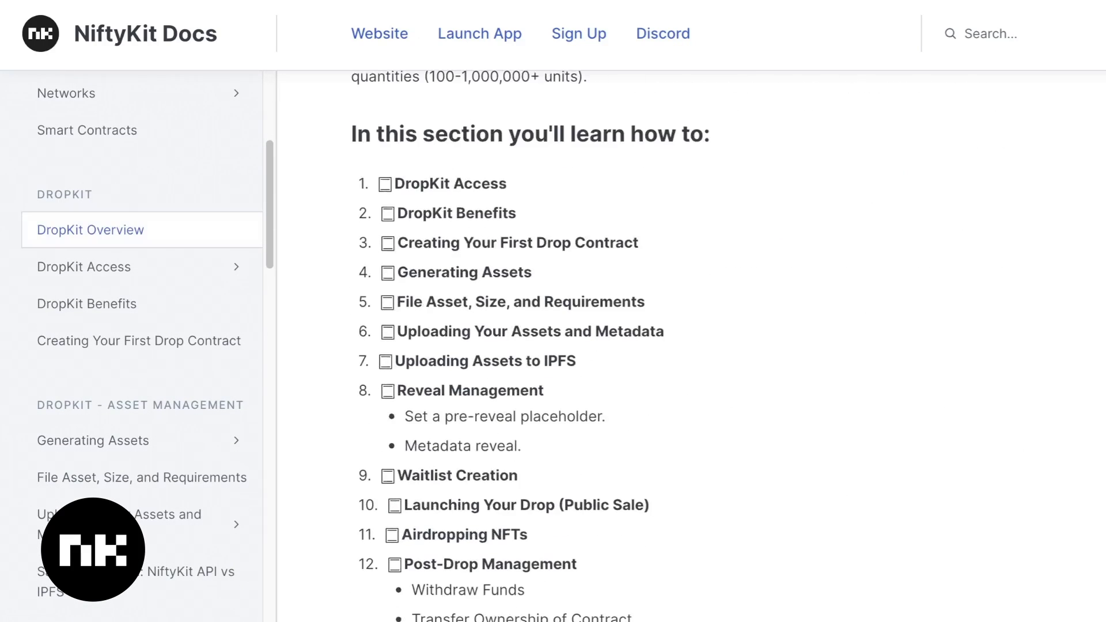
Read the DropKit Access and Editing Metadata on NiftyKit API pages in the documentation.
click(84, 267)
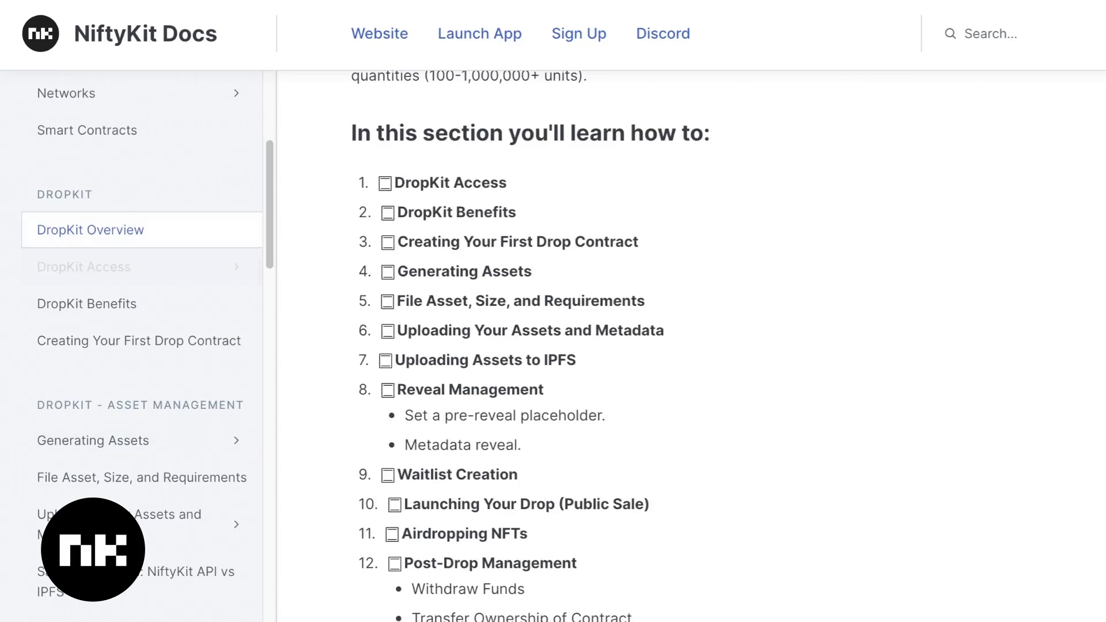
scroll(139, 346, down, 4)
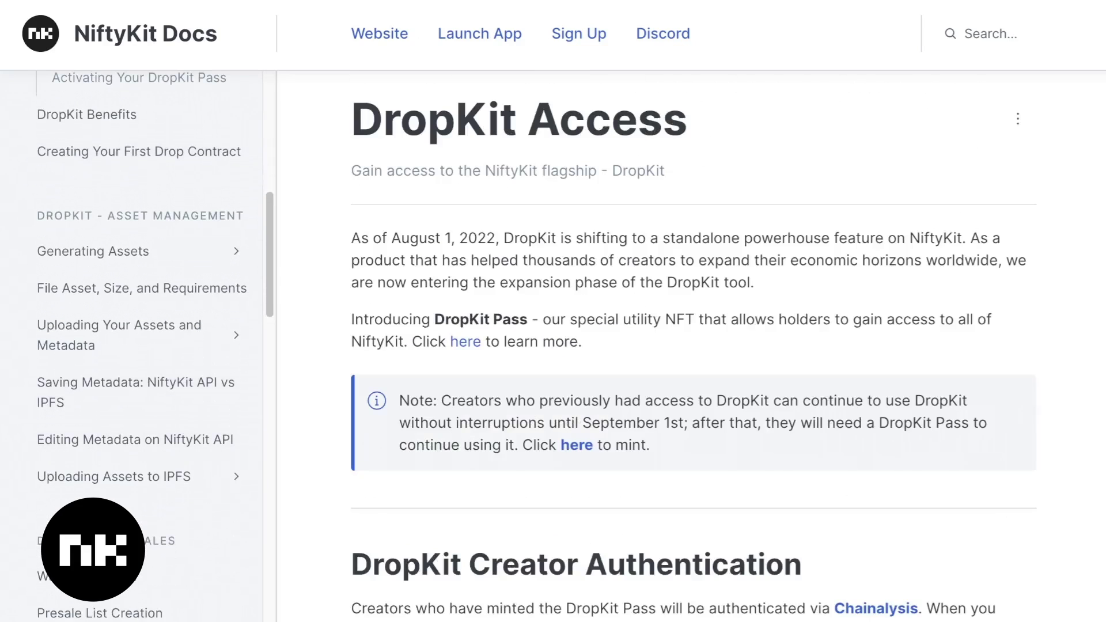
click(134, 440)
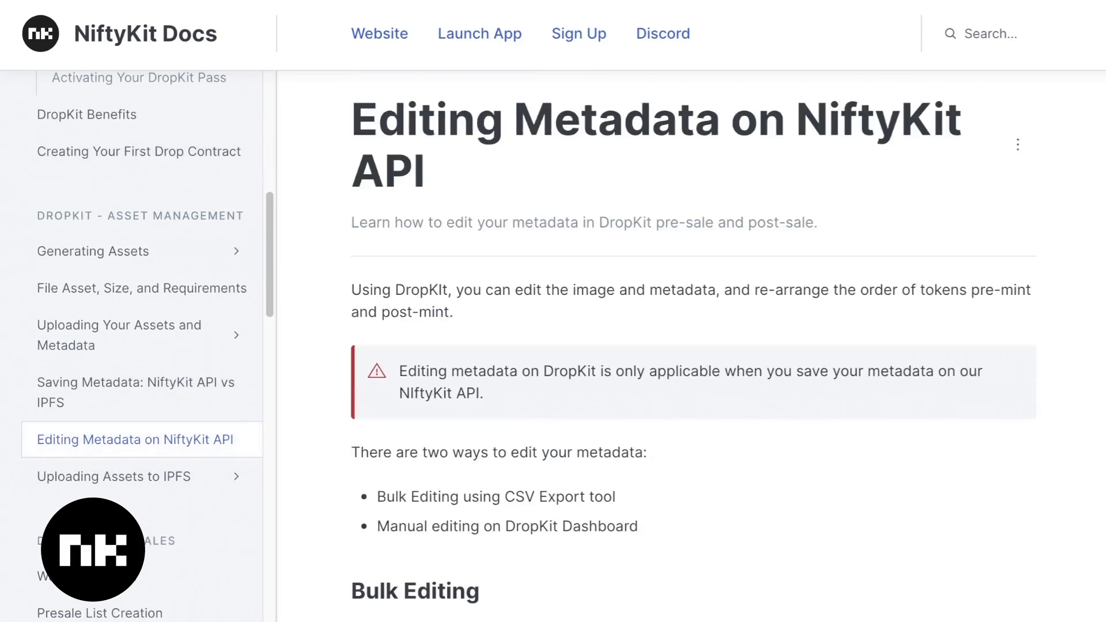
scroll(691, 345, down, 8)
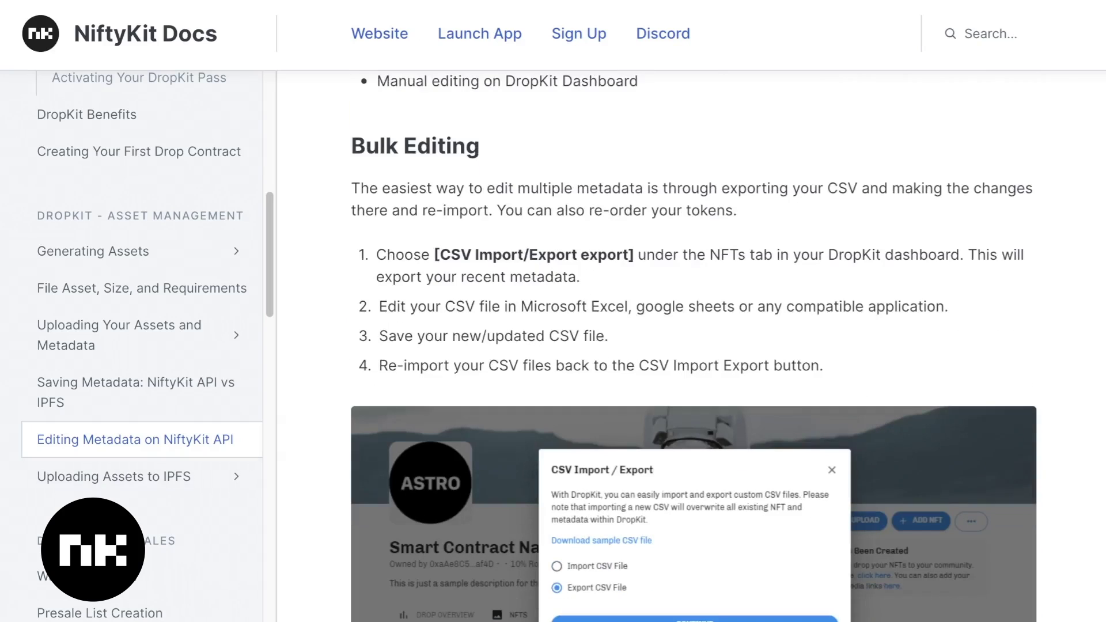
scroll(138, 346, up, 10)
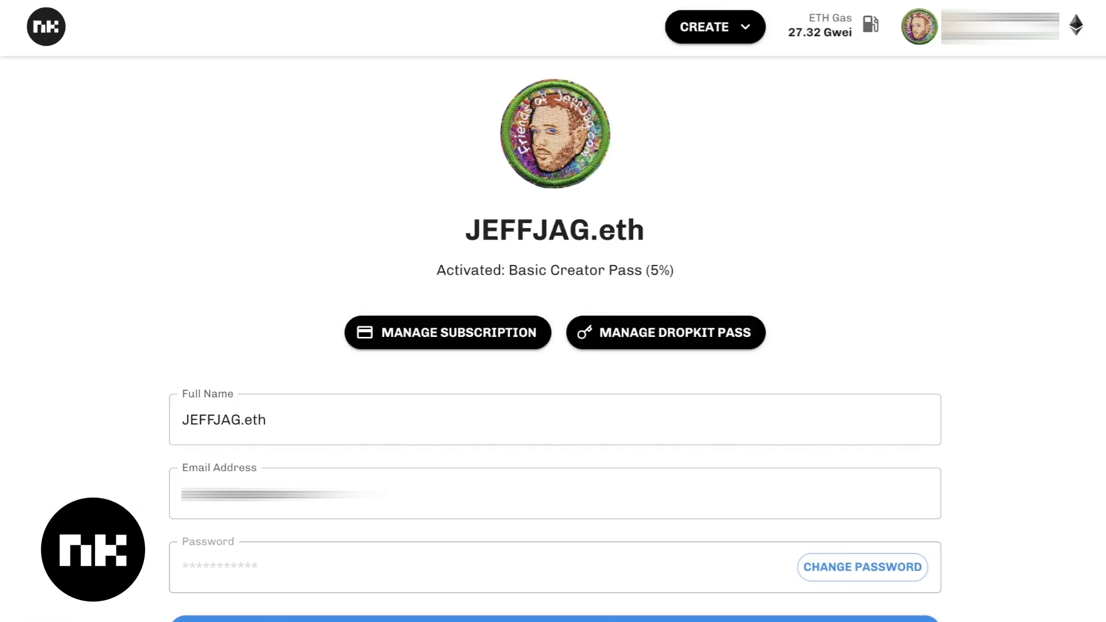
Return to the NiftyKit account settings and inspect the account options and the connected wallet's options.
click(920, 27)
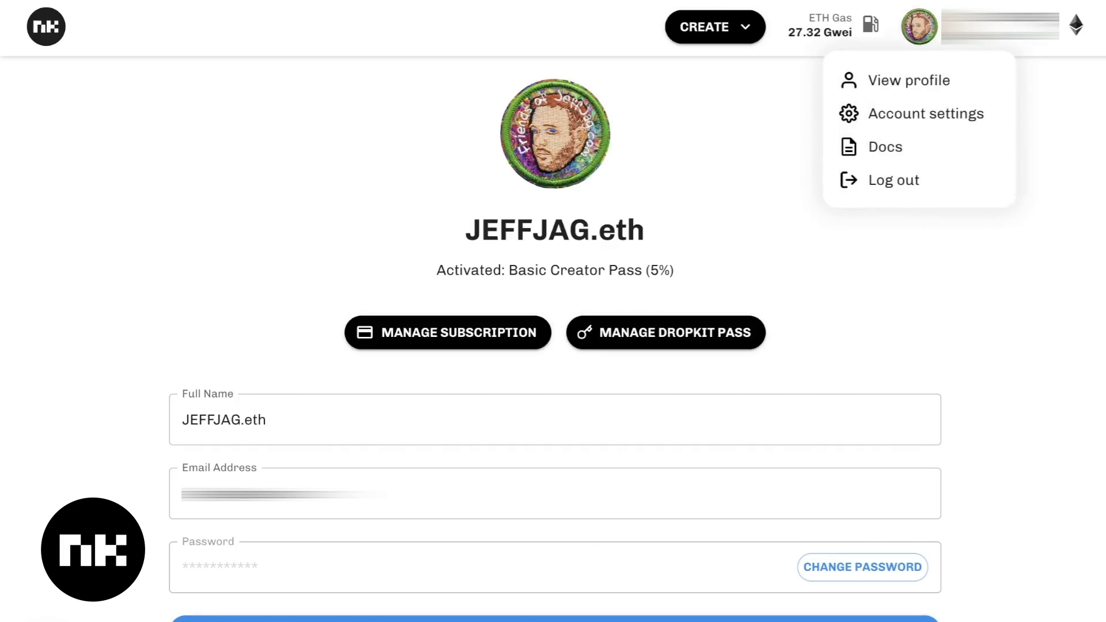
key(Escape)
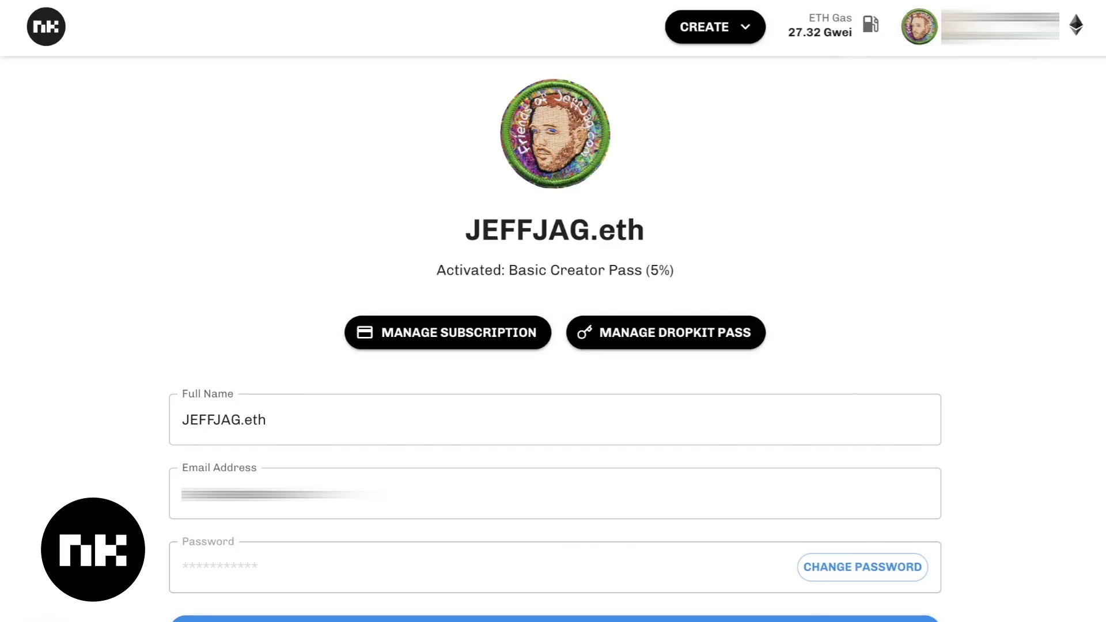
click(1005, 27)
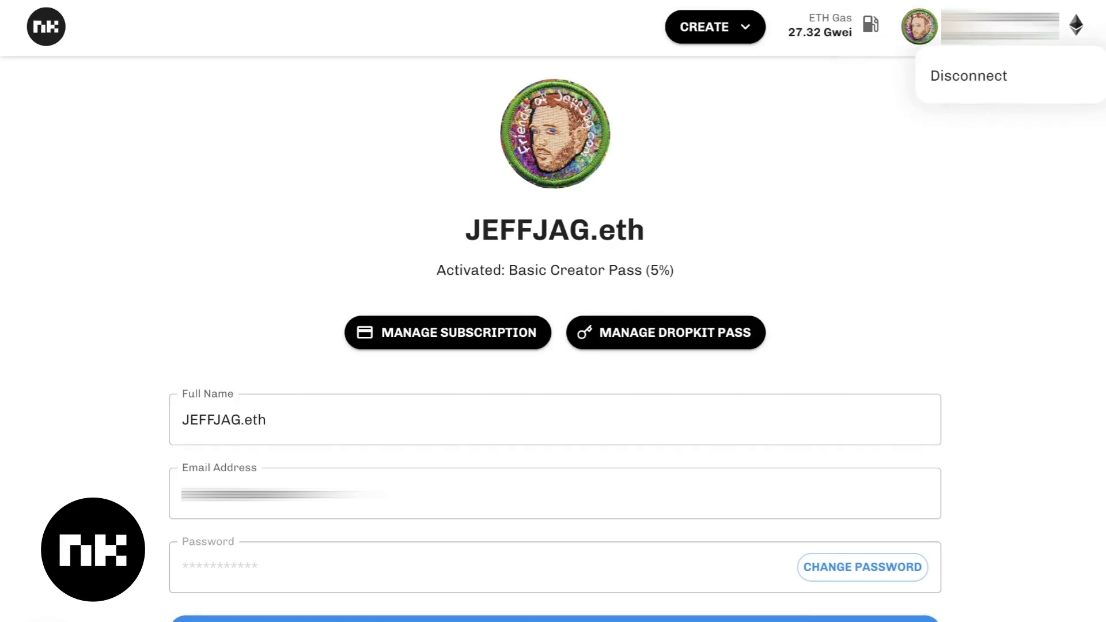
key(Escape)
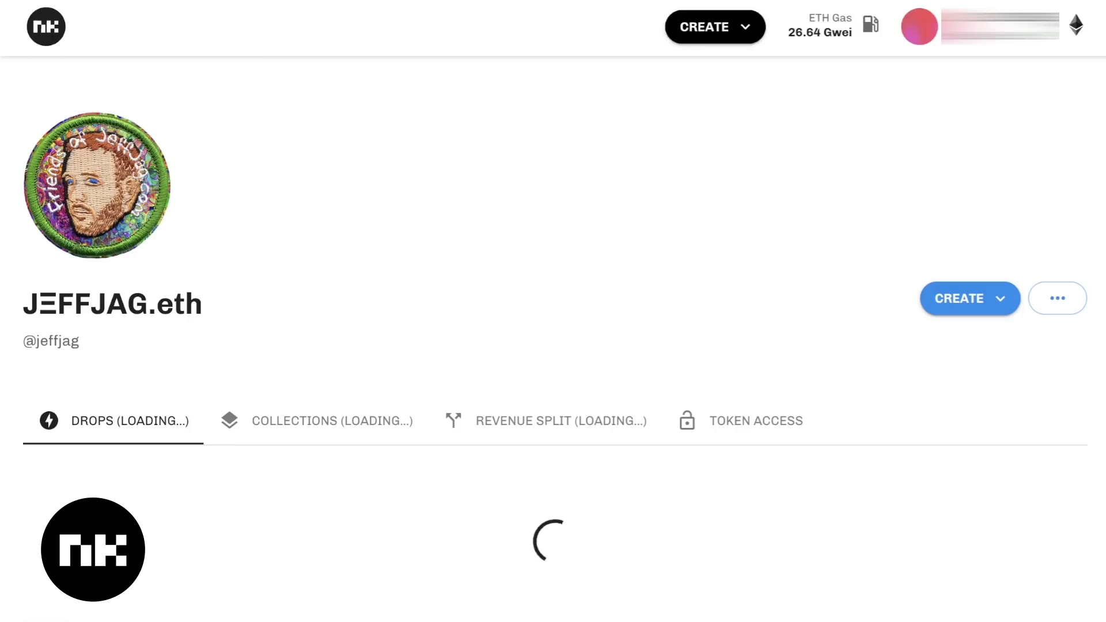
Look through the RentHedz, FiatHedz and SHWDOBXO drops on the creator dashboard.
scroll(552, 345, down, 5)
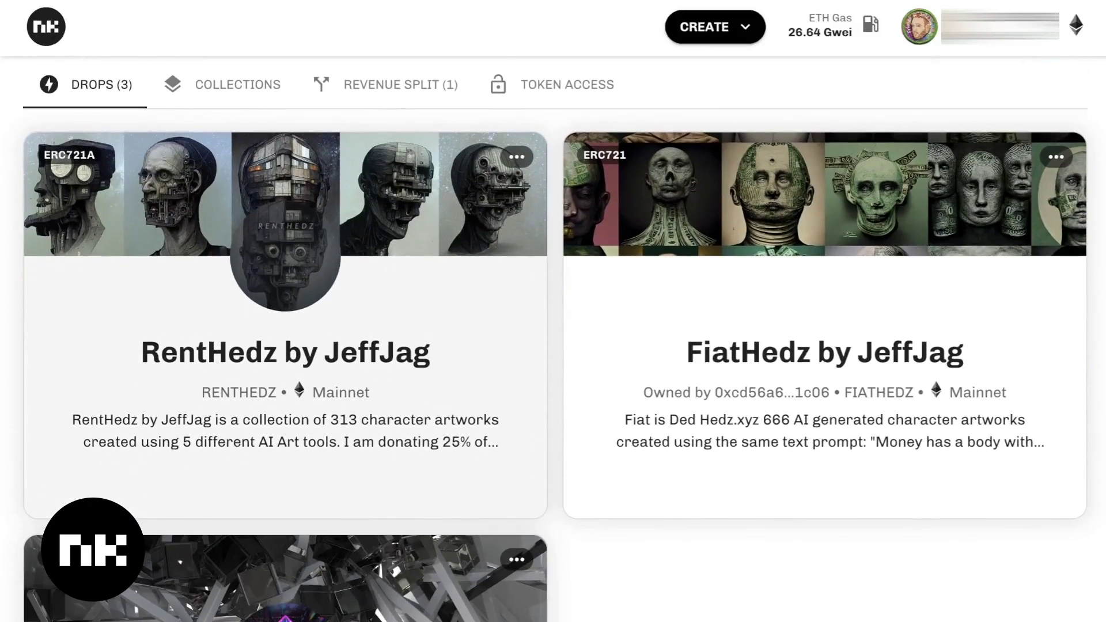
scroll(552, 339, down, 1)
scroll(554, 339, up, 1)
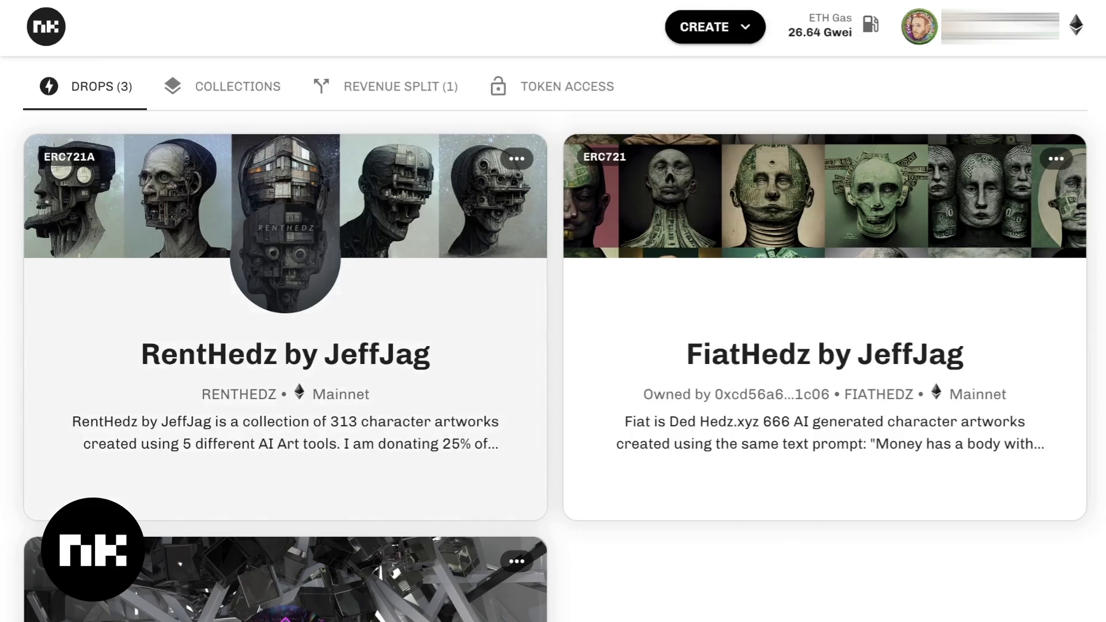
scroll(553, 346, down, 3)
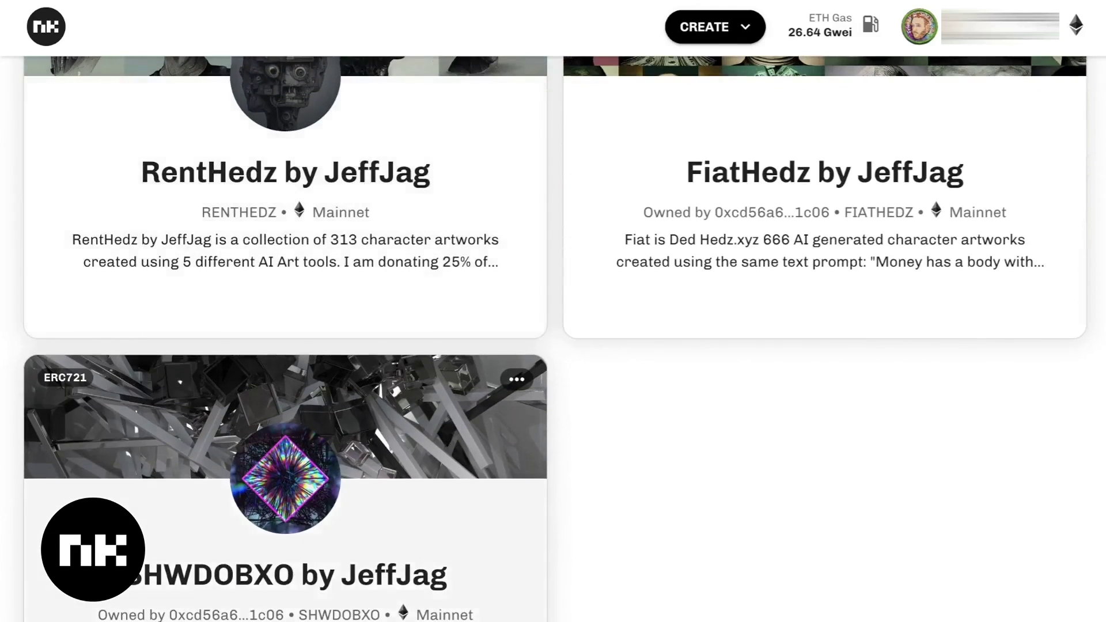
scroll(554, 346, up, 4)
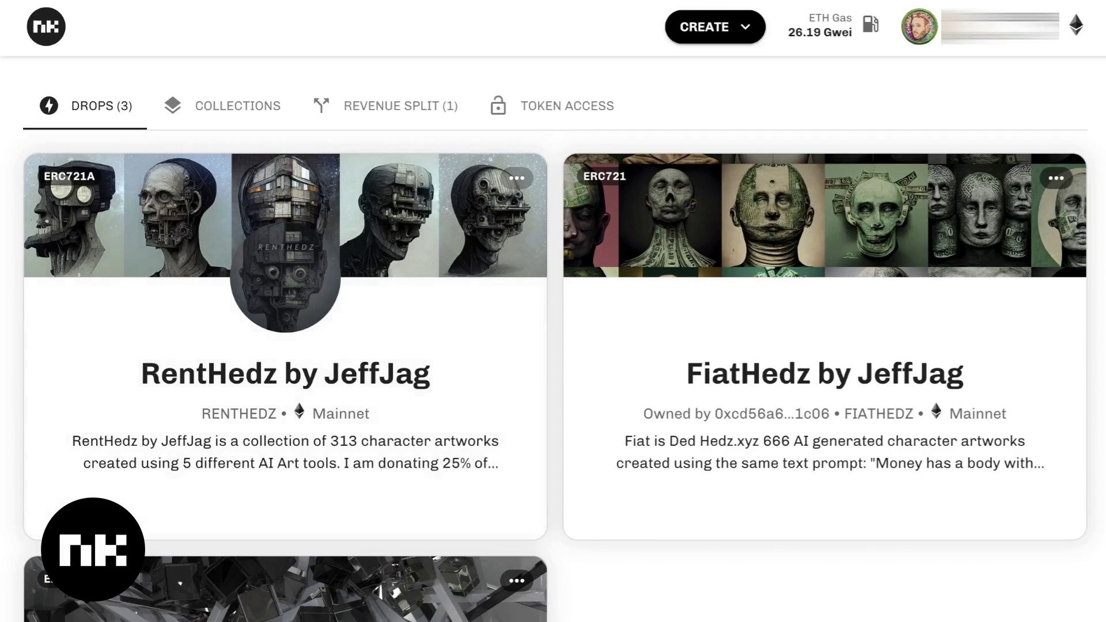
Check the RentHedz drop's archive option and view the creator's archived drops, closing the archive again.
click(516, 178)
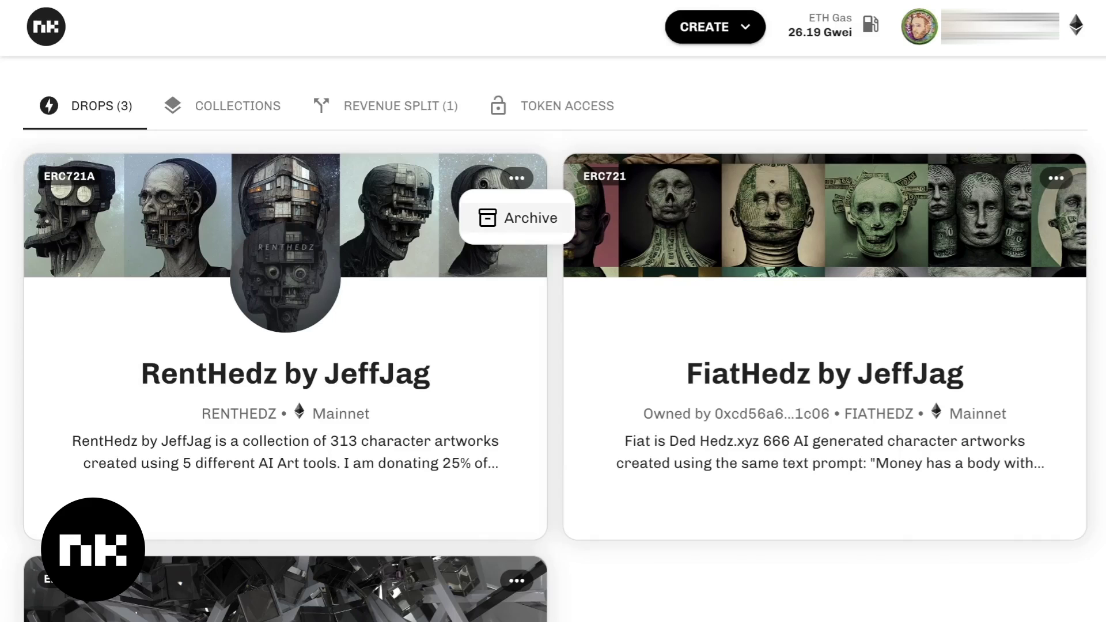
click(651, 231)
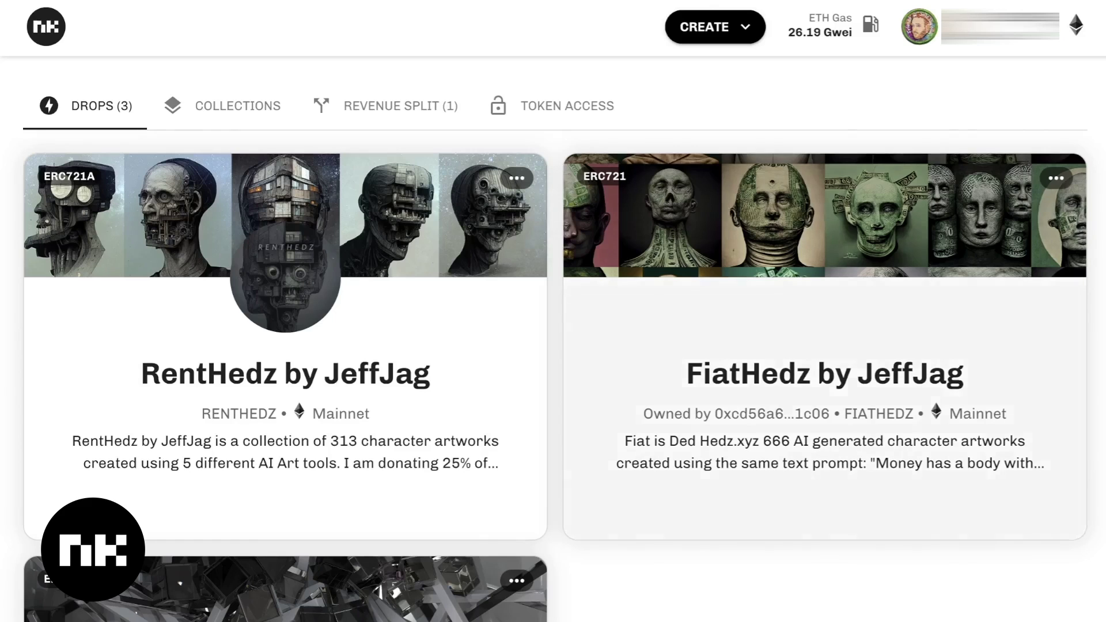
scroll(691, 259, down, 5)
scroll(553, 339, up, 9)
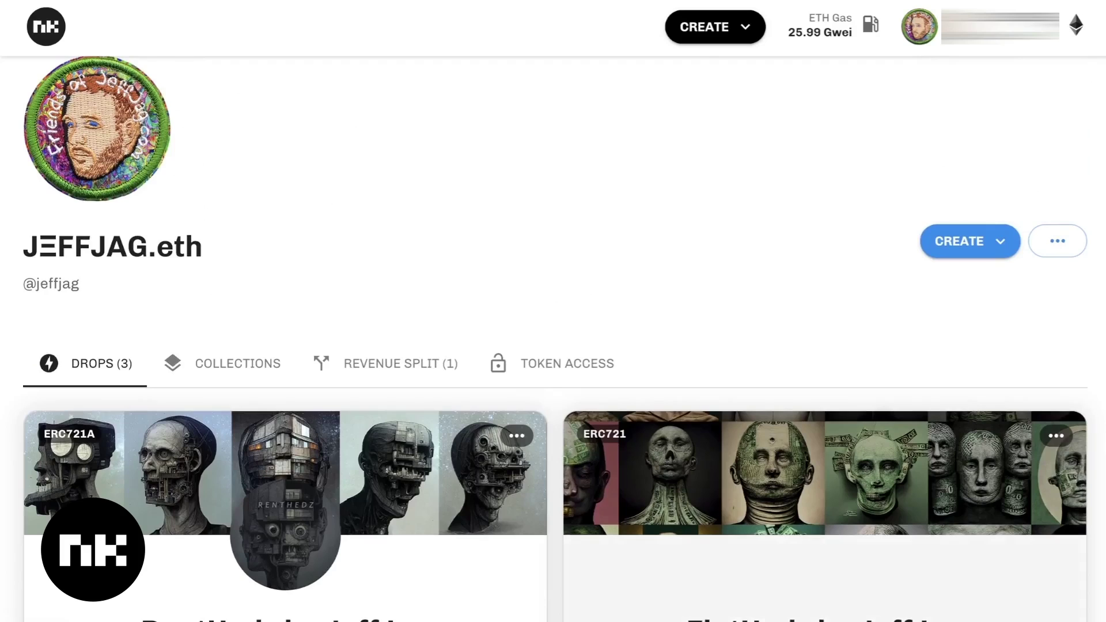
click(1057, 241)
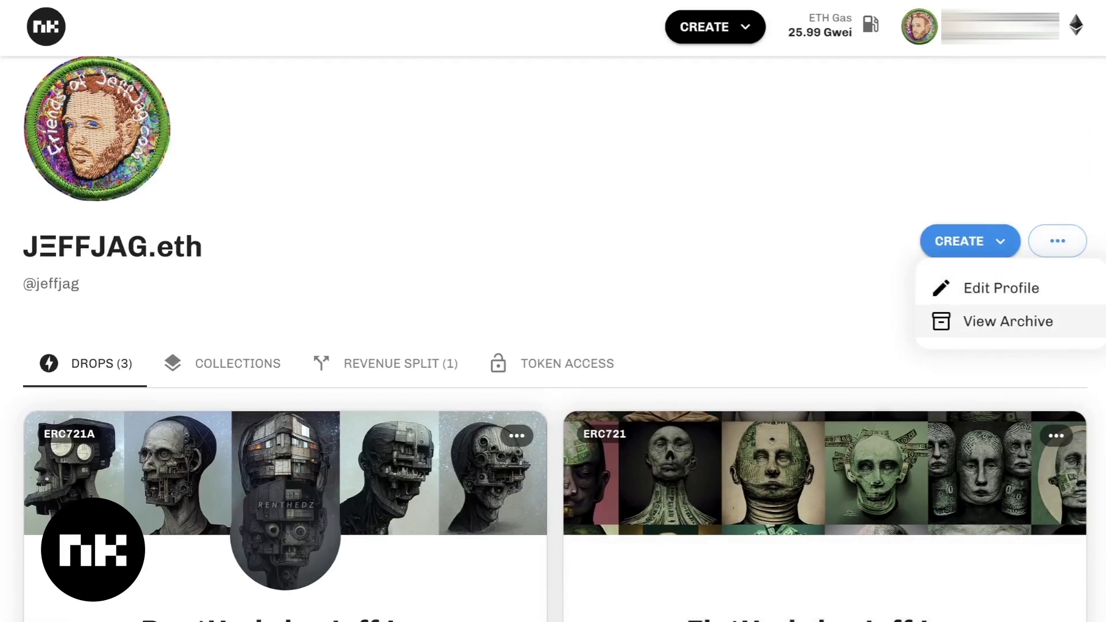
click(1013, 308)
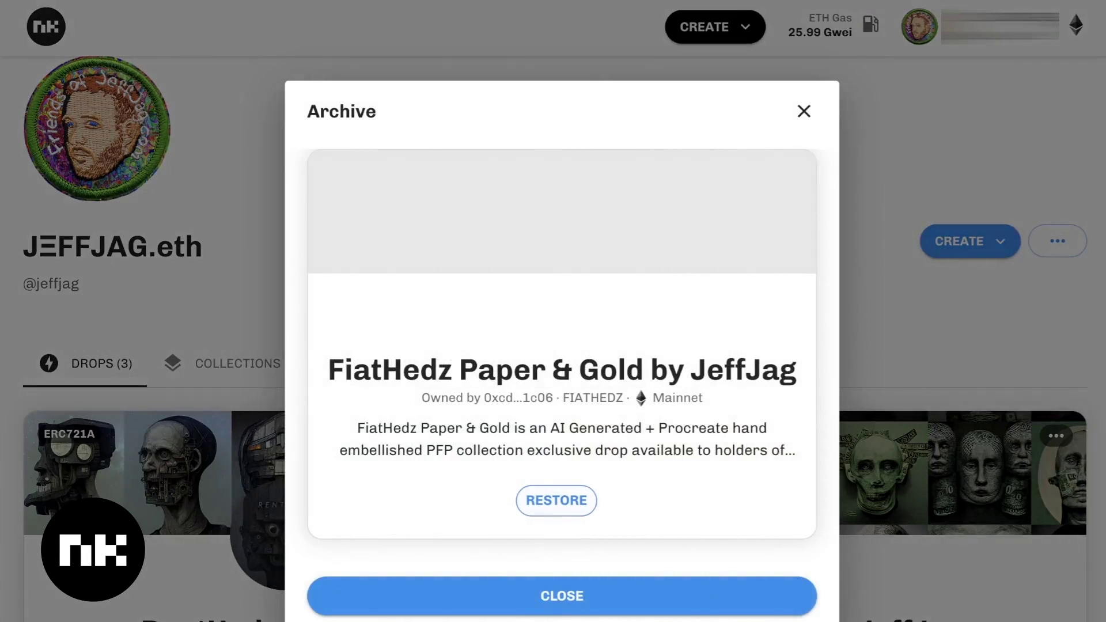
click(562, 595)
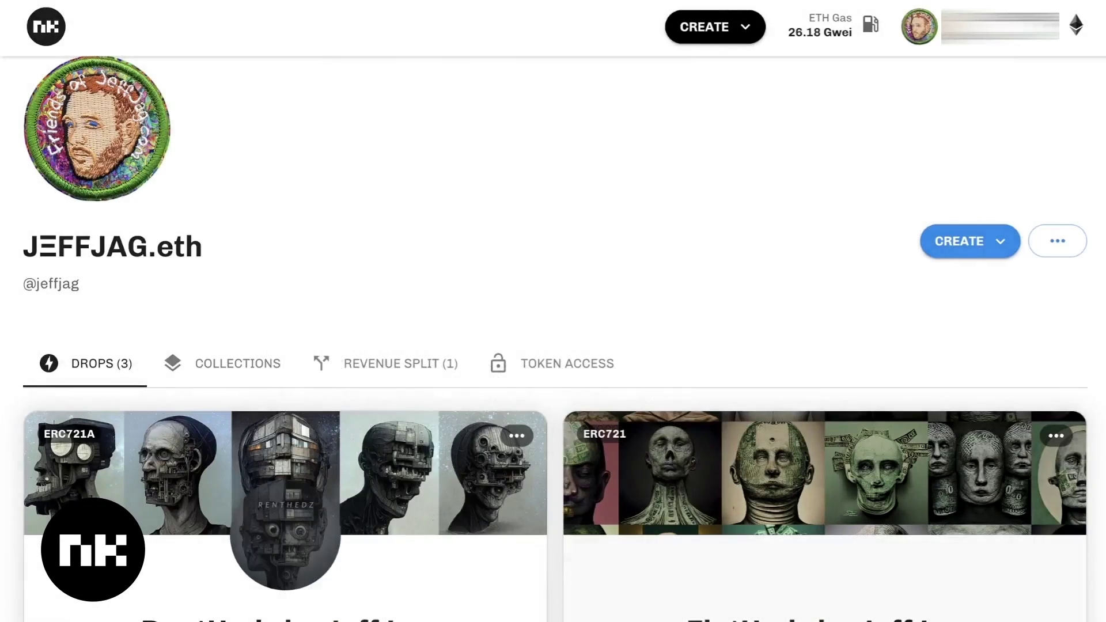
Browse the creator's drops and open RentHedz to review the earnings, minted NFTs and carbon credits in its overview.
scroll(553, 347, down, 2)
scroll(553, 345, down, 3)
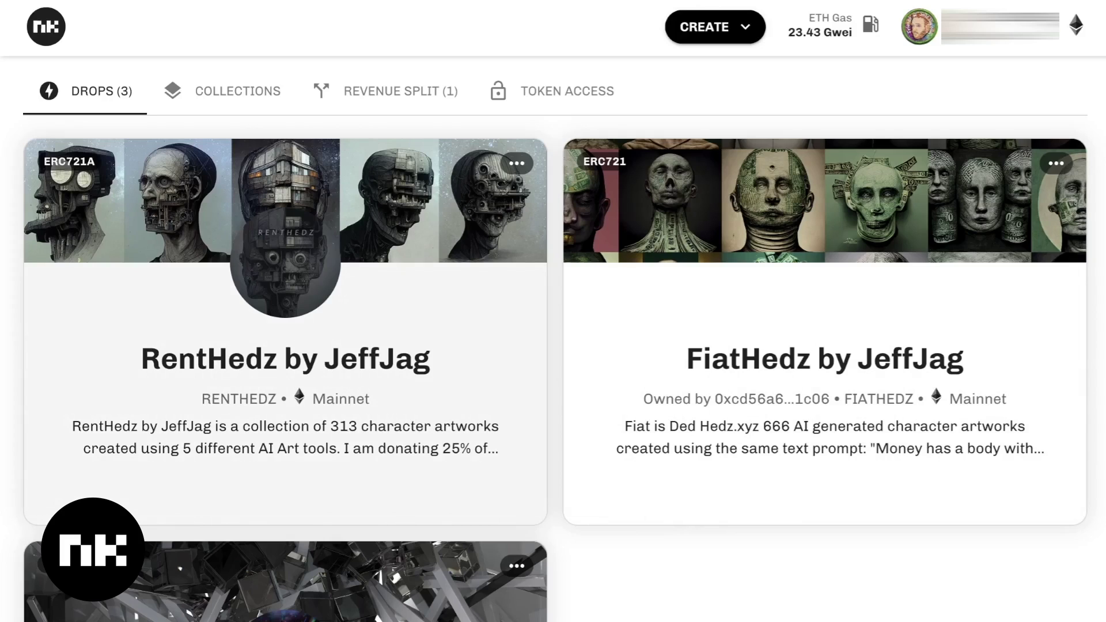
scroll(285, 339, up, 1)
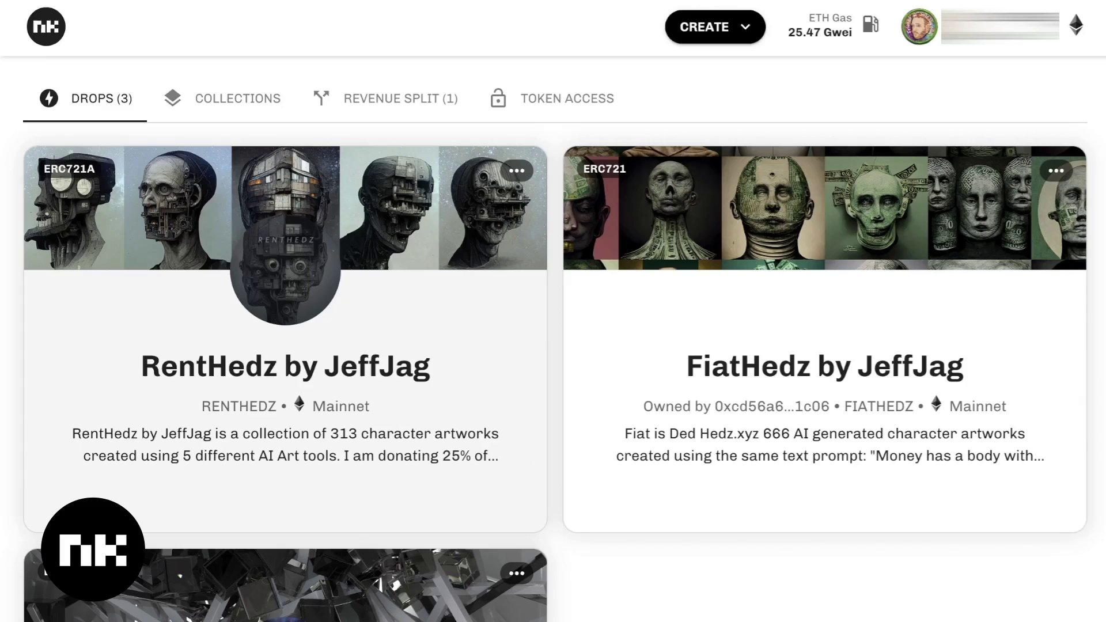
scroll(554, 340, down, 5)
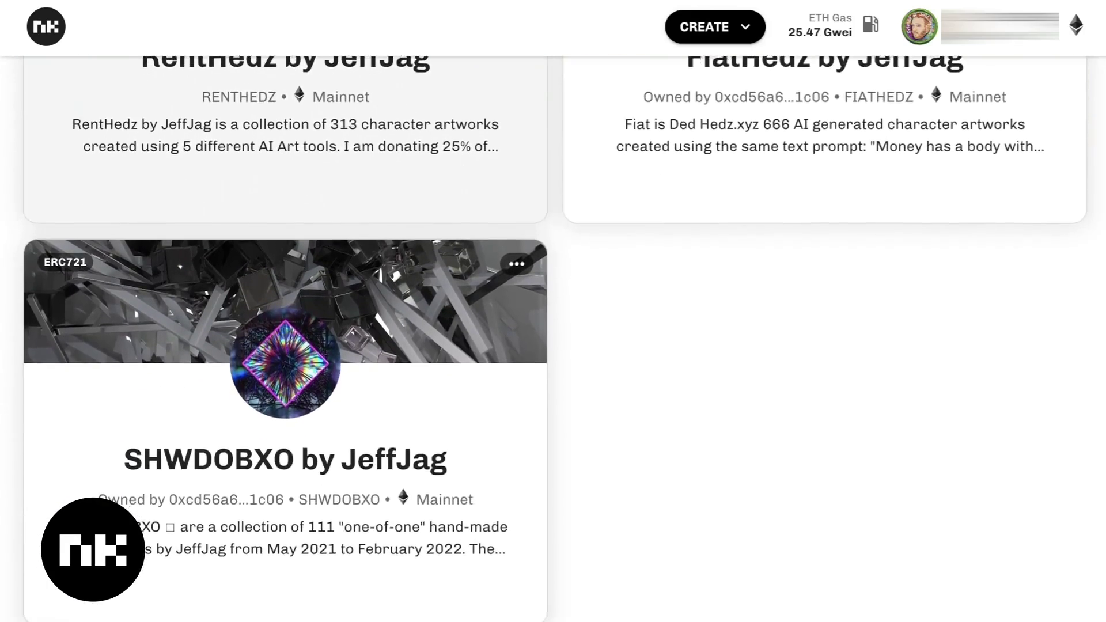
scroll(553, 339, up, 6)
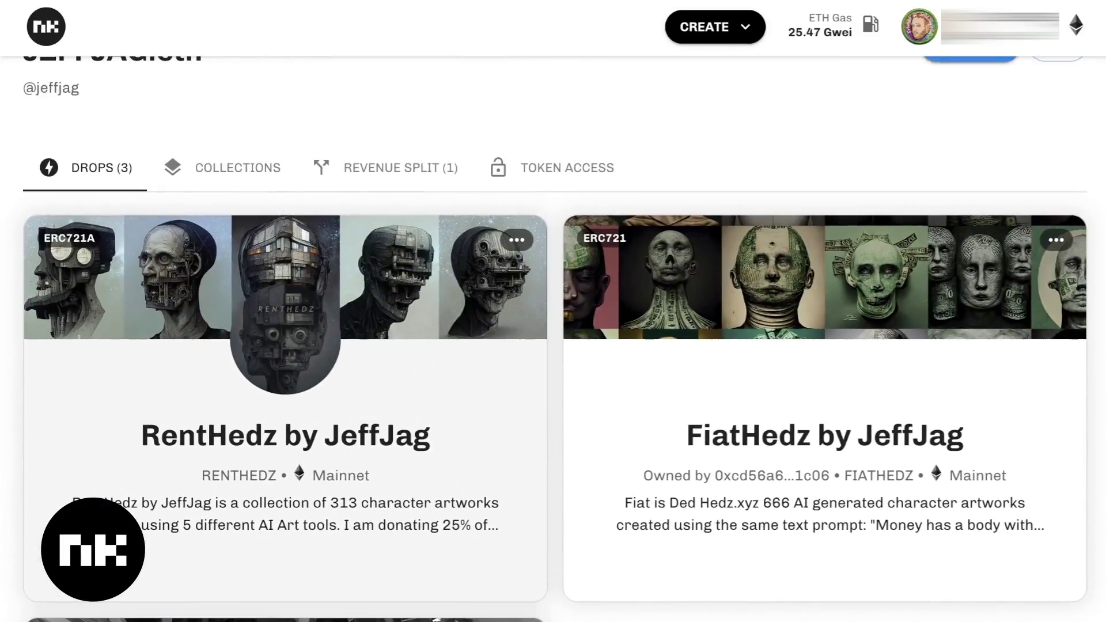
scroll(552, 340, up, 3)
scroll(553, 340, down, 2)
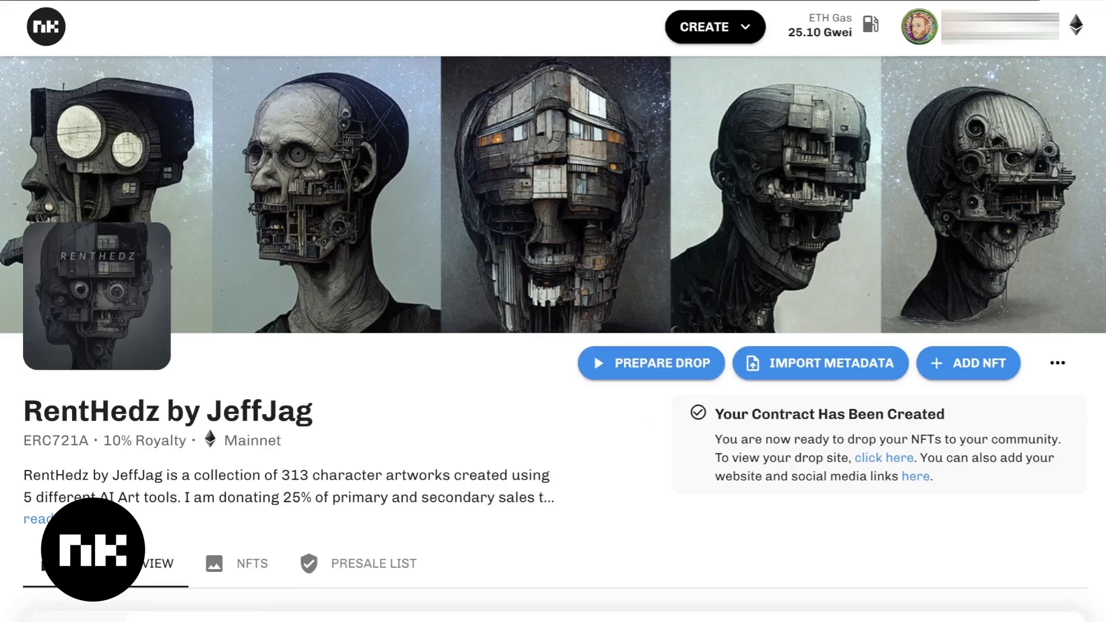
scroll(593, 352, down, 5)
scroll(553, 340, down, 3)
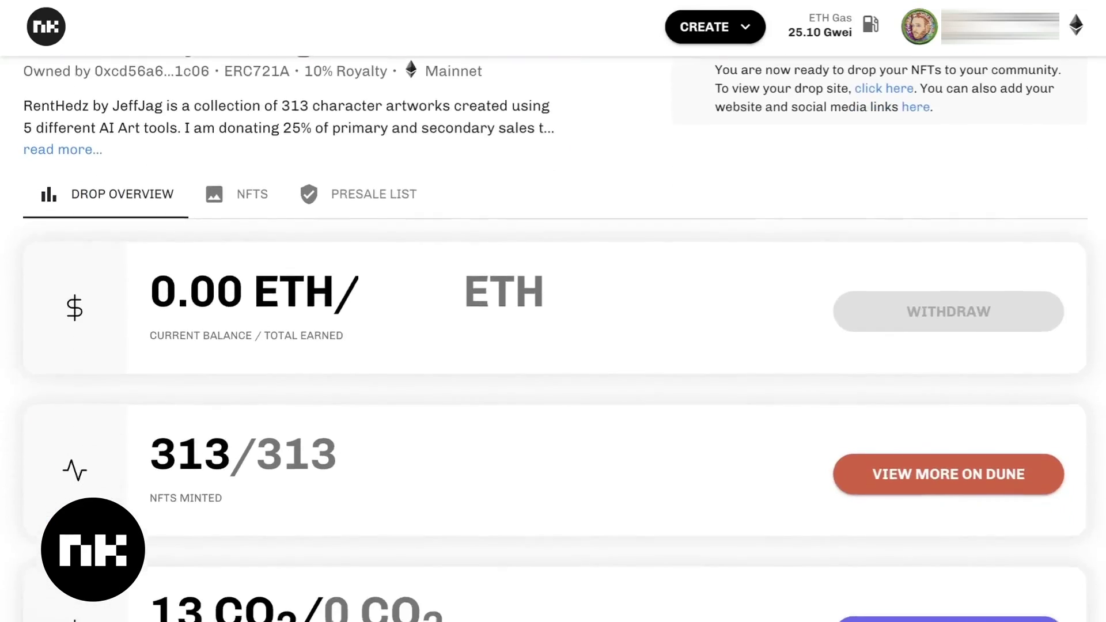
scroll(553, 340, up, 1)
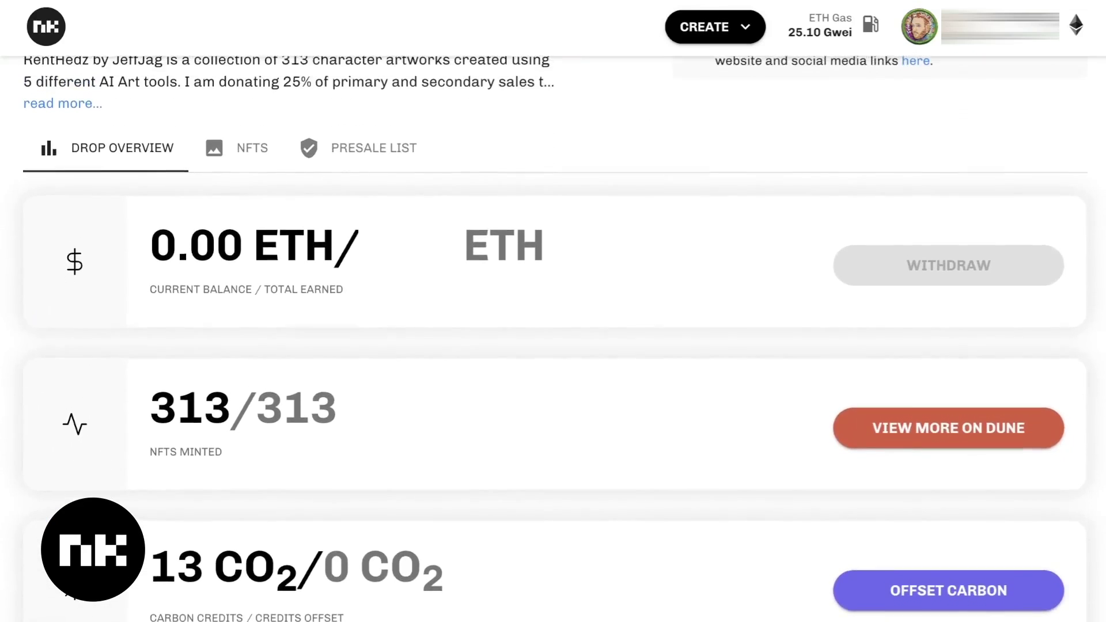
View the RentHedz drop's NFTs and presale list, and return to its drop overview.
click(233, 146)
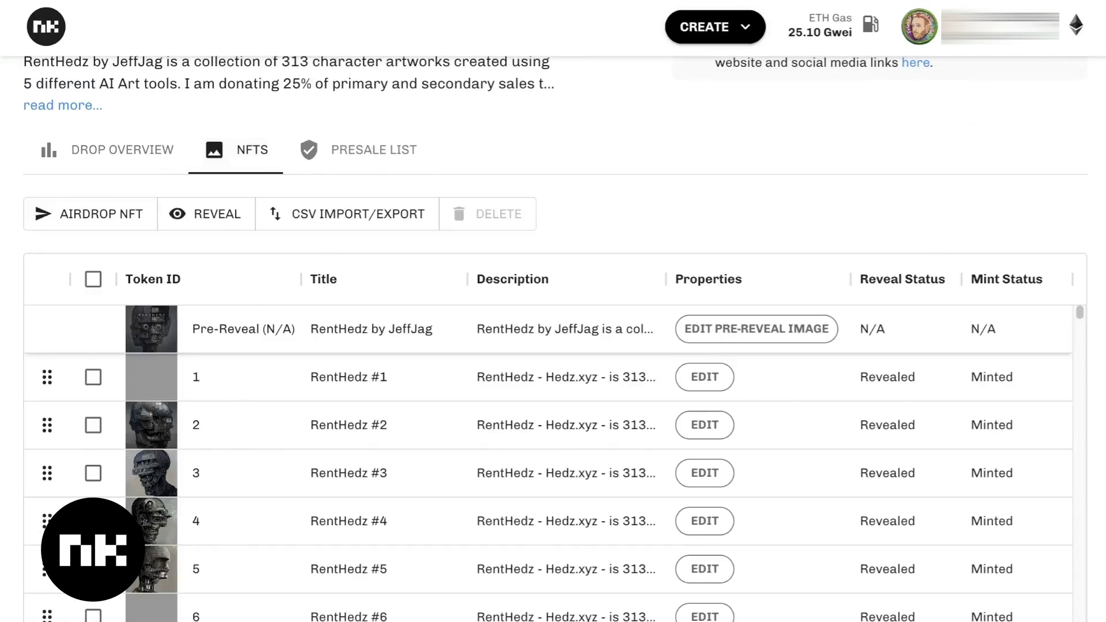
click(358, 149)
scroll(553, 340, up, 4)
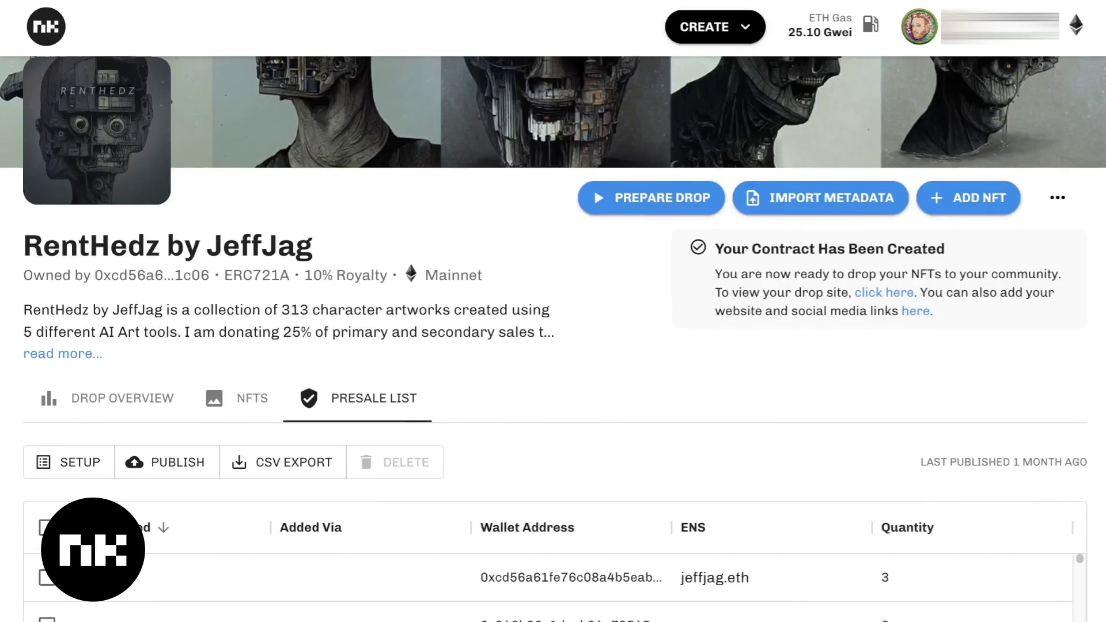
click(84, 394)
scroll(553, 339, up, 3)
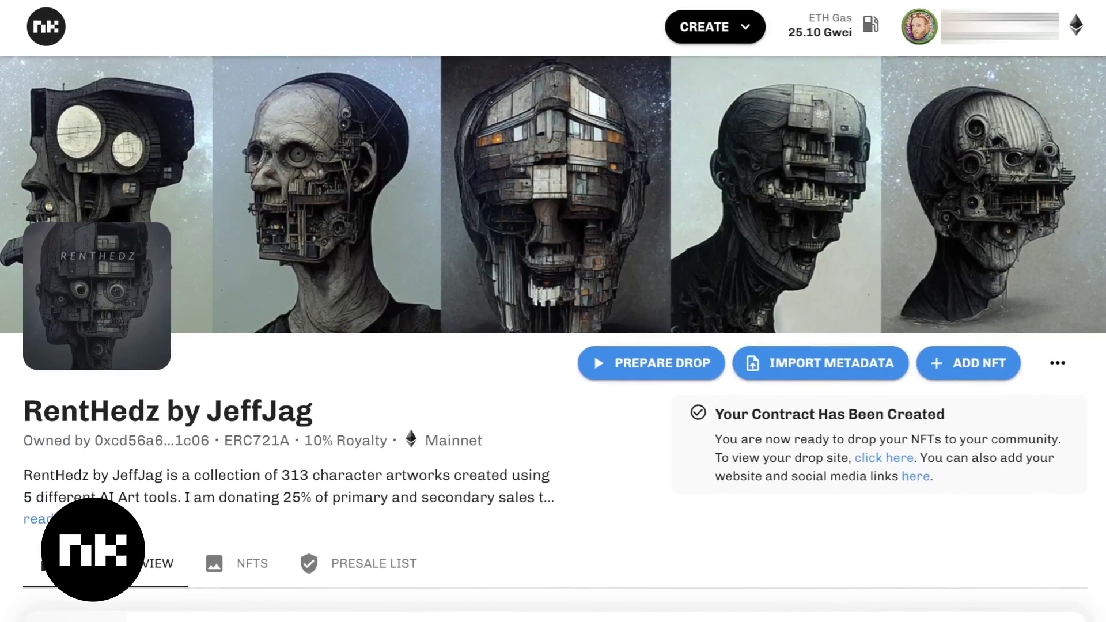
Return to the creator dashboard and review its Collections, Revenue Split and Token Access sections.
click(46, 27)
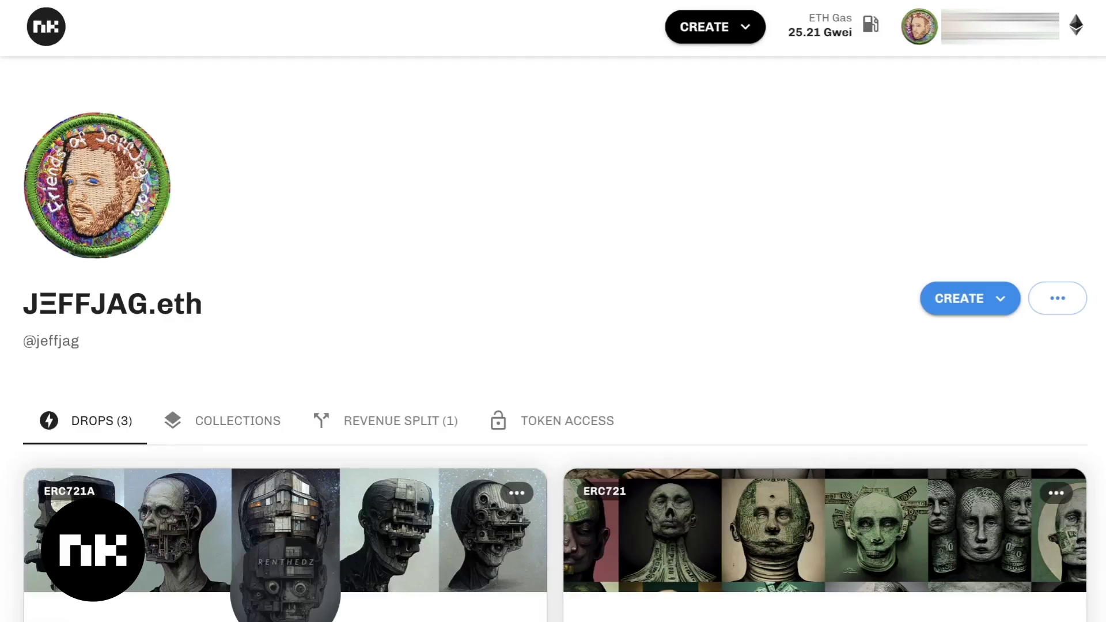
scroll(553, 345, down, 5)
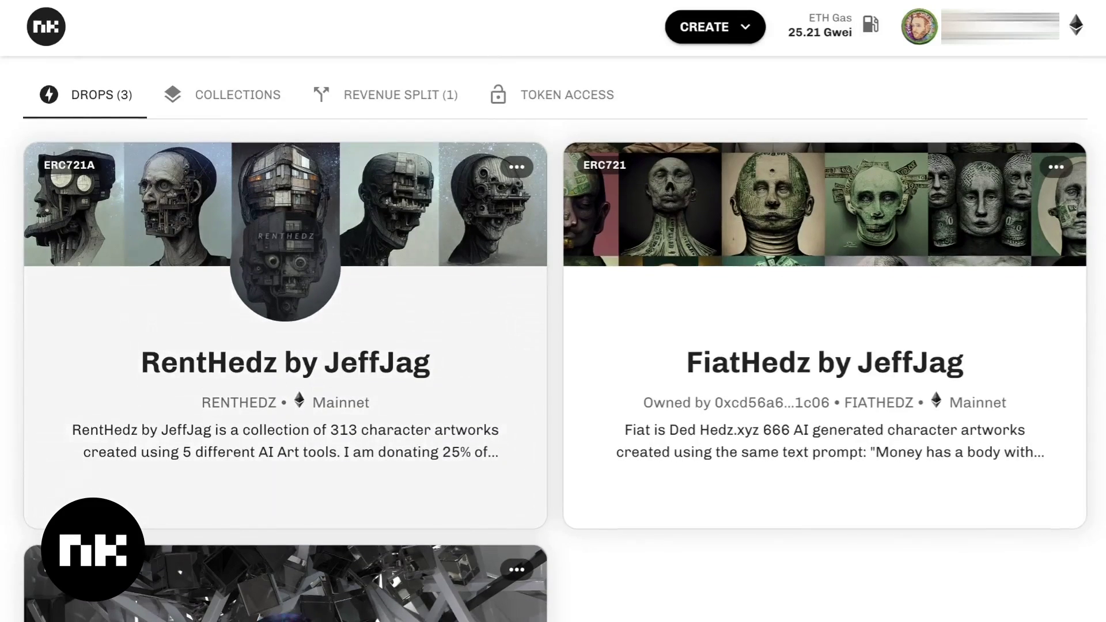
click(222, 95)
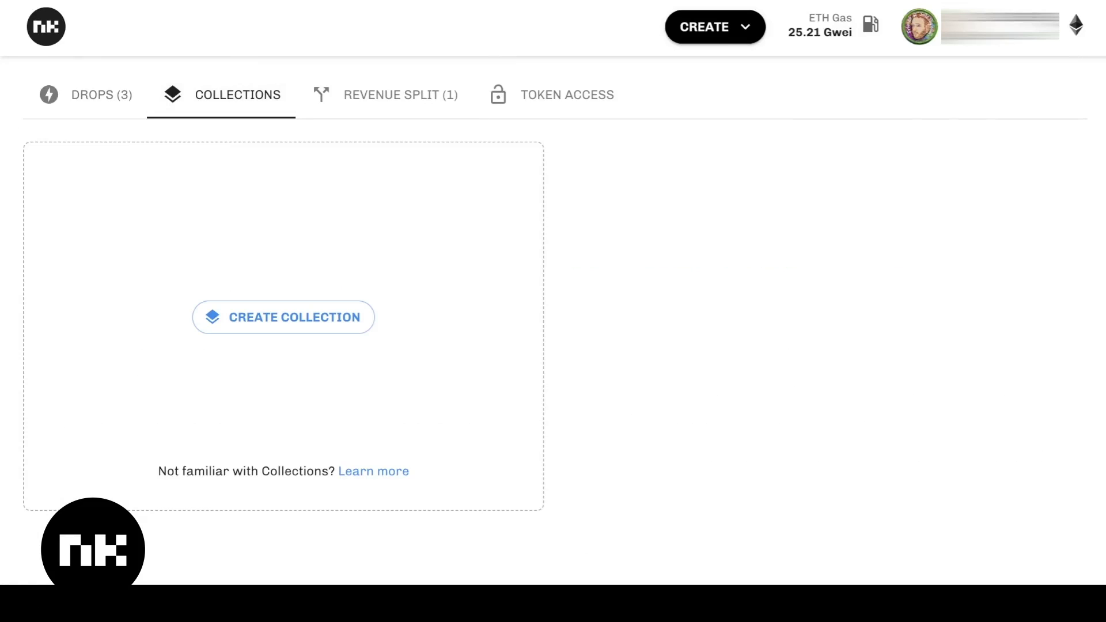
scroll(553, 346, up, 1)
scroll(553, 346, down, 1)
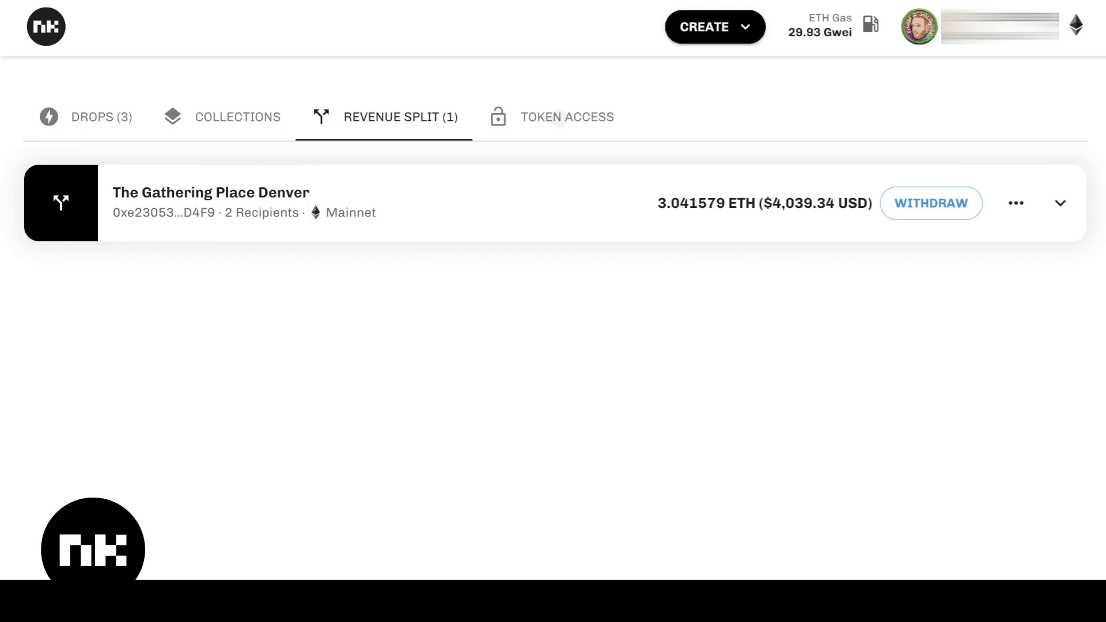
click(558, 118)
scroll(553, 334, up, 1)
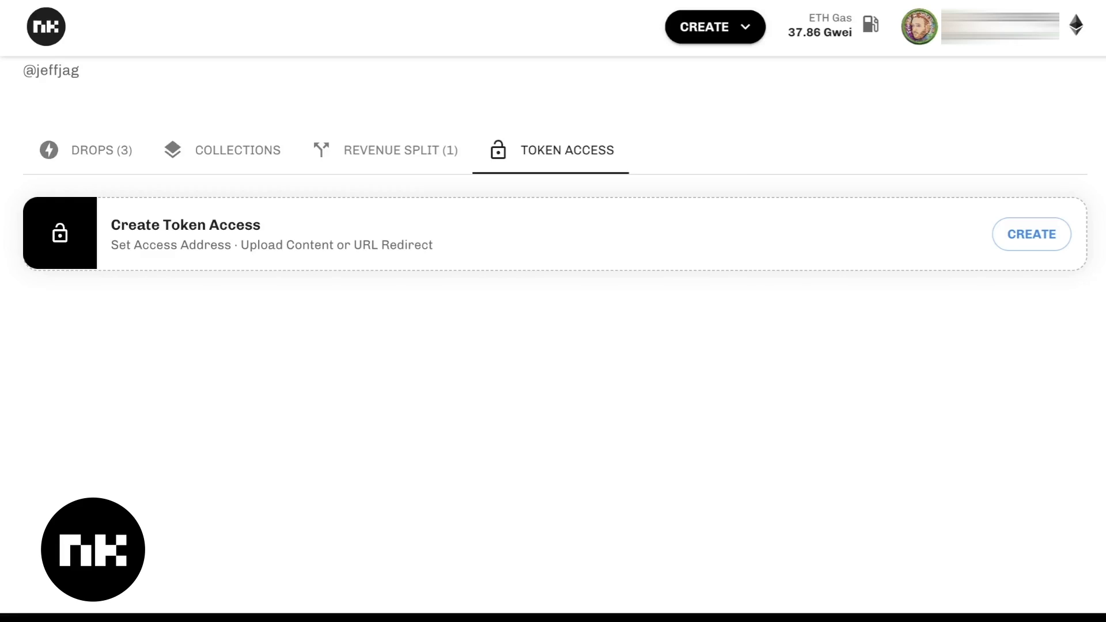
View the profile editing page, and open the account settings to examine the subscription, DropKit pass and login details.
scroll(552, 230, up, 3)
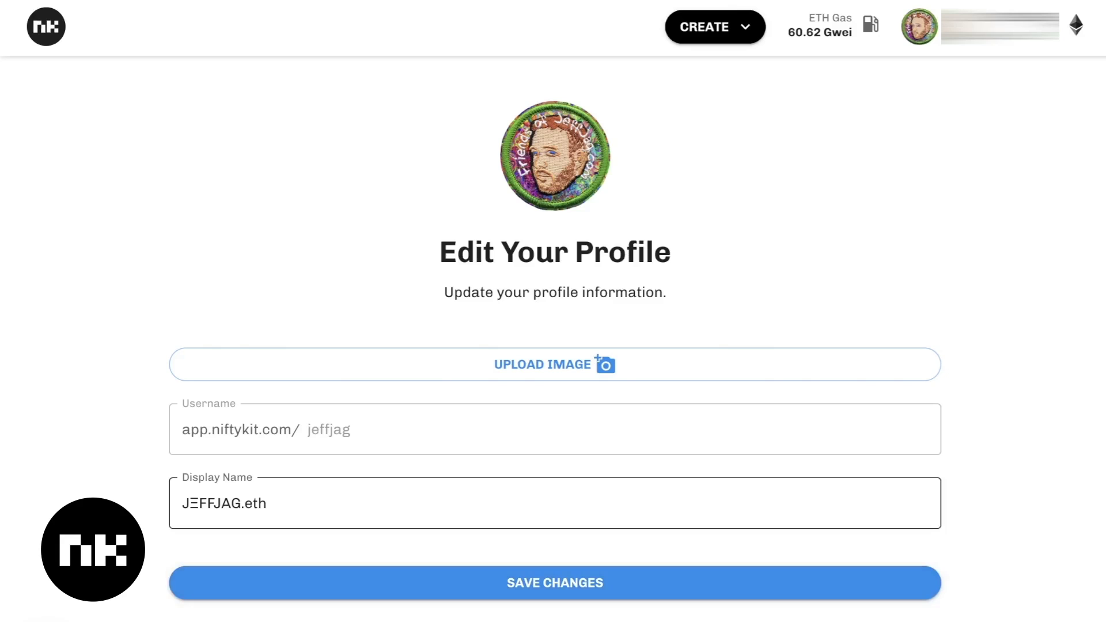
click(919, 27)
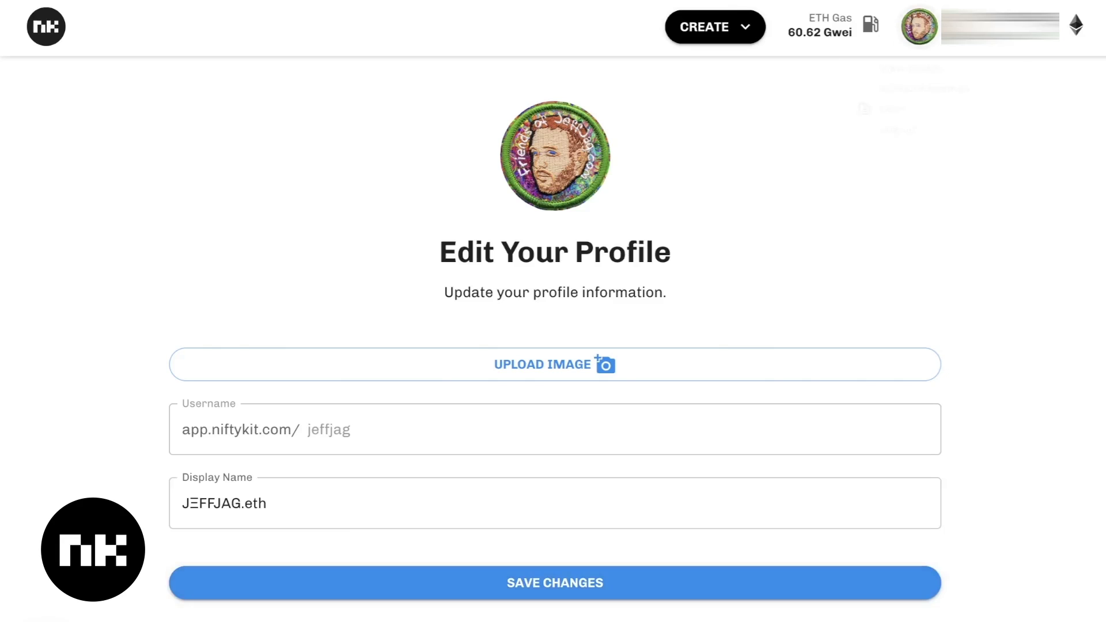
click(918, 114)
click(925, 113)
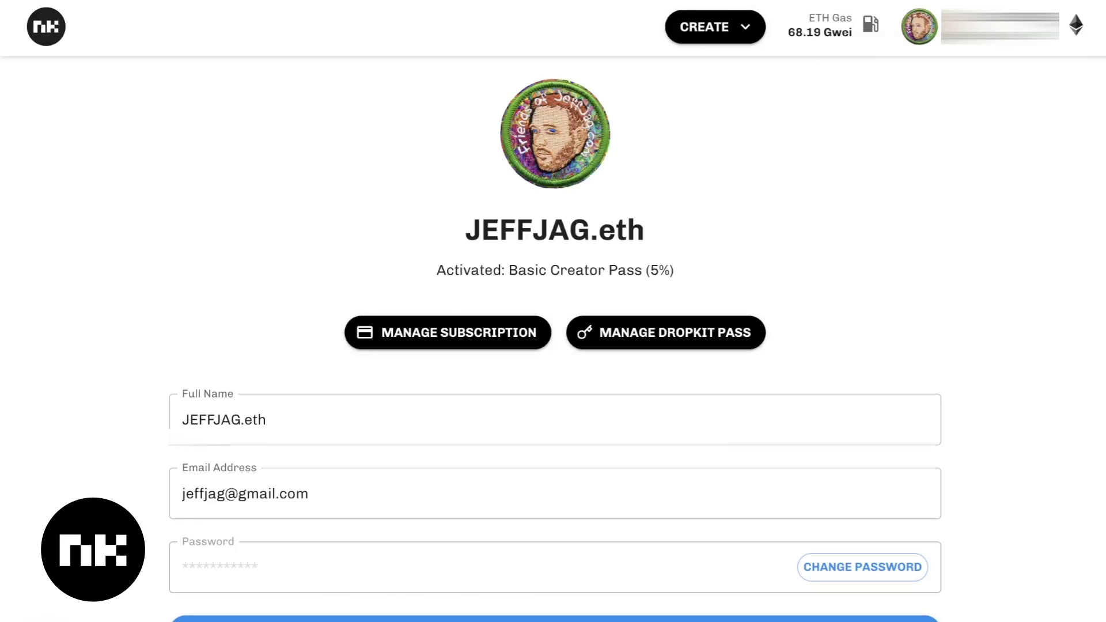
scroll(554, 339, down, 1)
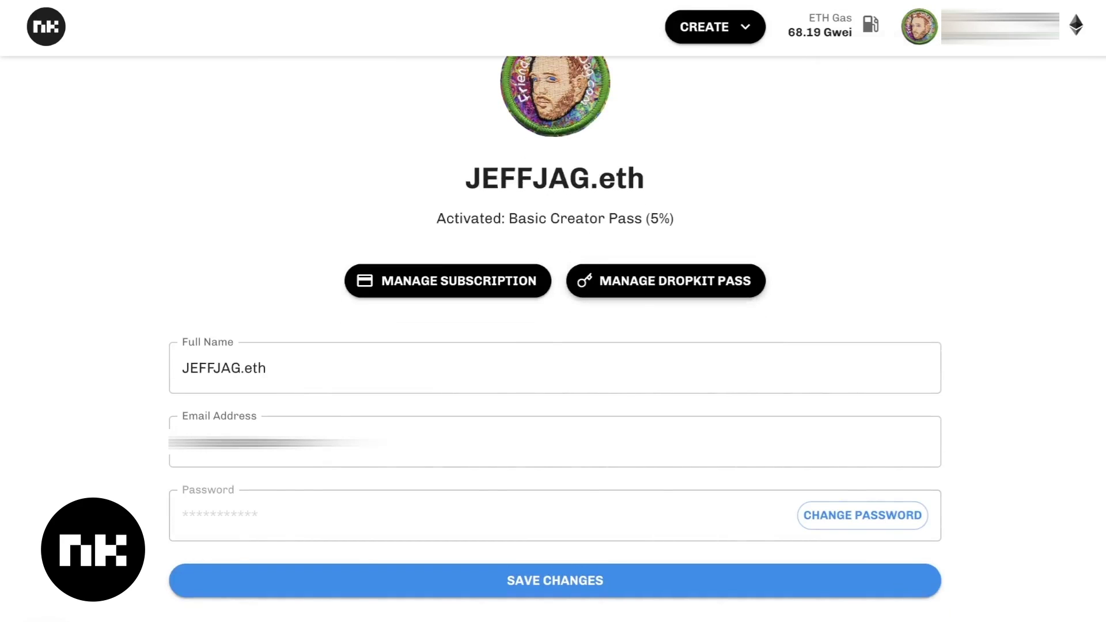